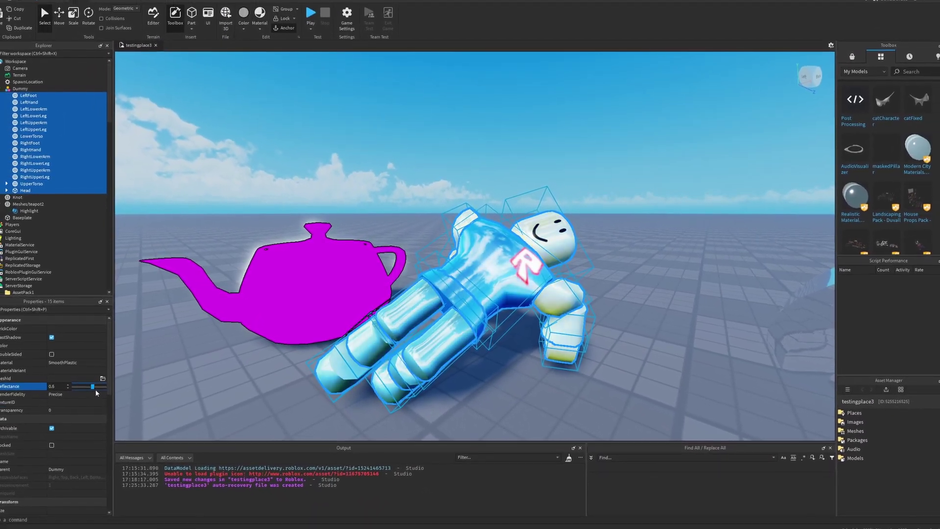
# Clear the selection of the dummy's parts and view the reflective dummy
pyautogui.click(652, 308)
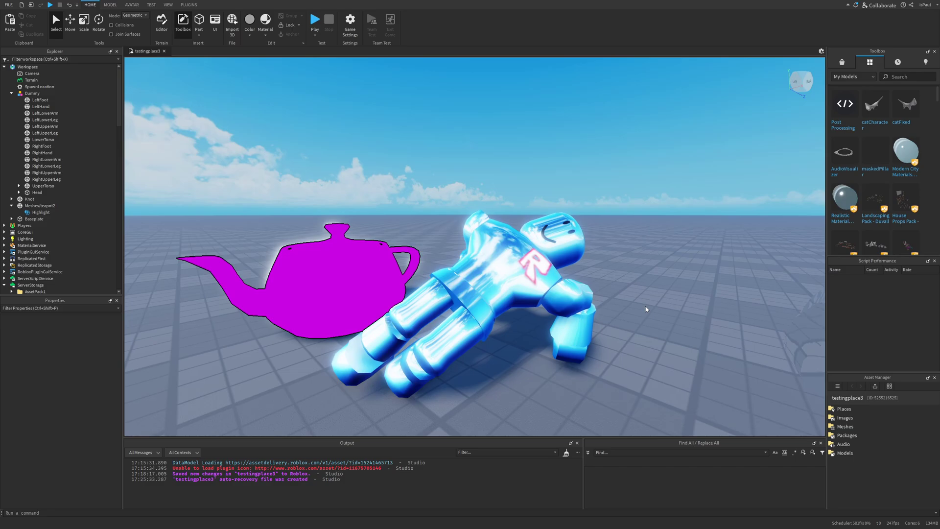
pyautogui.press('d')
pyautogui.moveTo(645, 309); pyautogui.dragTo(645, 305, button='right')
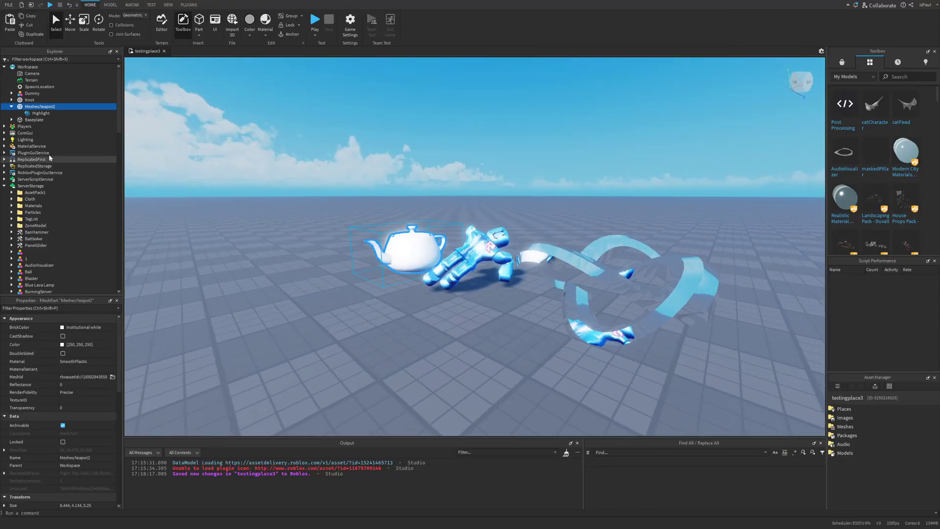
# Enable the Highlight on the teapot mesh and clear the selection
pyautogui.click(37, 113)
pyautogui.click(63, 360)
pyautogui.click(531, 327)
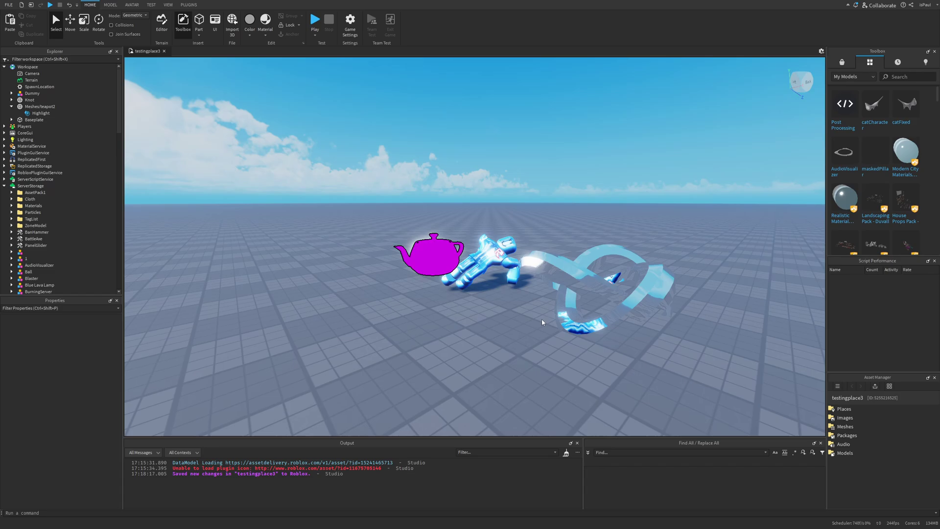
pyautogui.moveTo(541, 319)
pyautogui.mouseDown(button='right')
pyautogui.moveTo(530, 311)
pyautogui.moveTo(527, 328)
pyautogui.mouseUp(button='right')
pyautogui.moveTo(528, 328); pyautogui.dragTo(528, 328, button='right')
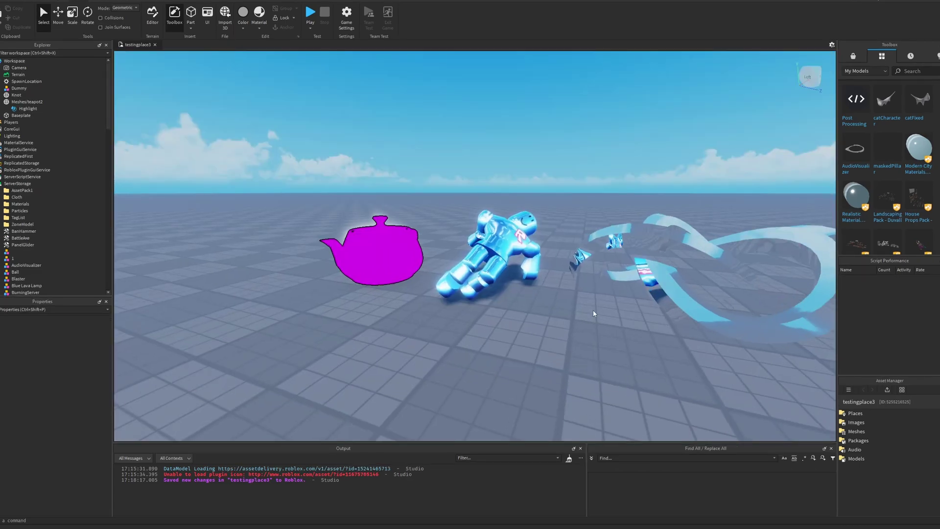
pyautogui.press('s')
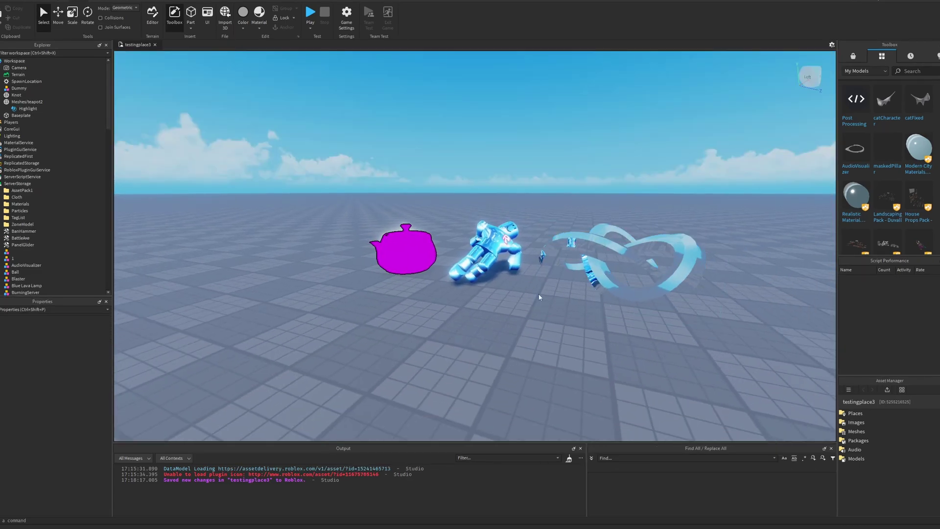
# Insert a block part on the baseplate and view its brick surface up close
pyautogui.moveTo(539, 297); pyautogui.dragTo(532, 264, button='right')
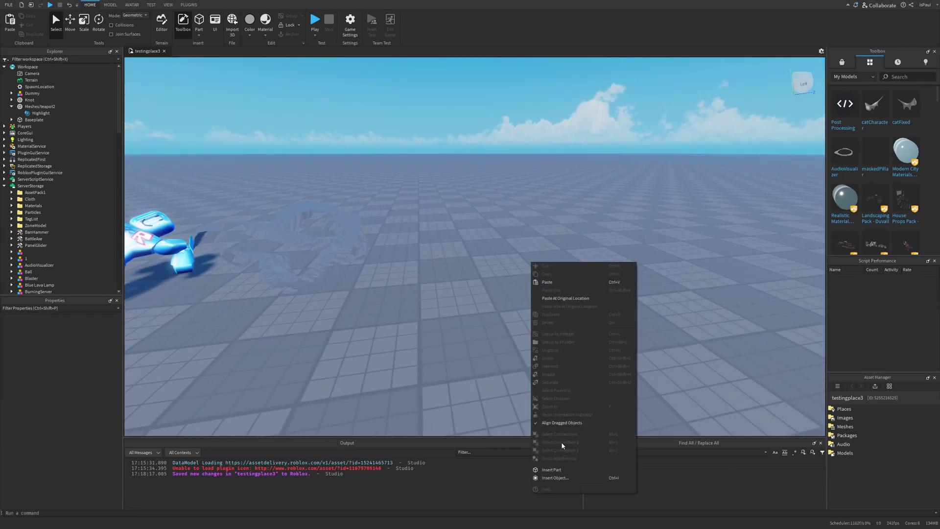
pyautogui.click(557, 469)
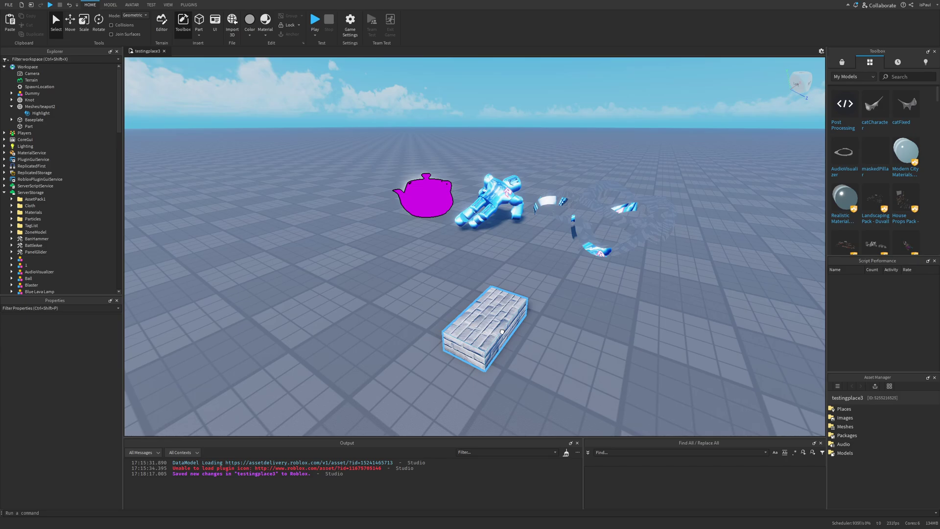
pyautogui.click(501, 331)
pyautogui.scroll(4, 530, 345)
pyautogui.click(616, 346)
pyautogui.moveTo(615, 346); pyautogui.dragTo(606, 295, button='right')
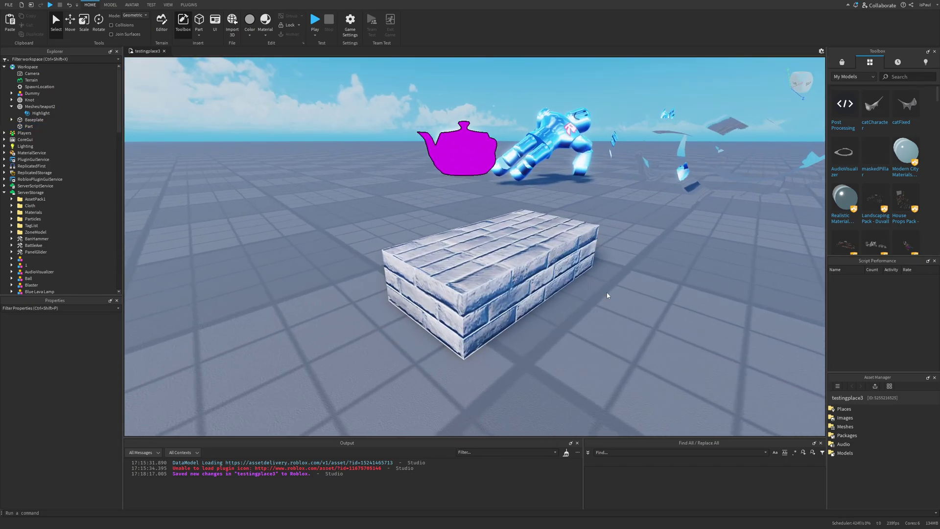
pyautogui.click(551, 254)
pyautogui.scroll(-3, 607, 328)
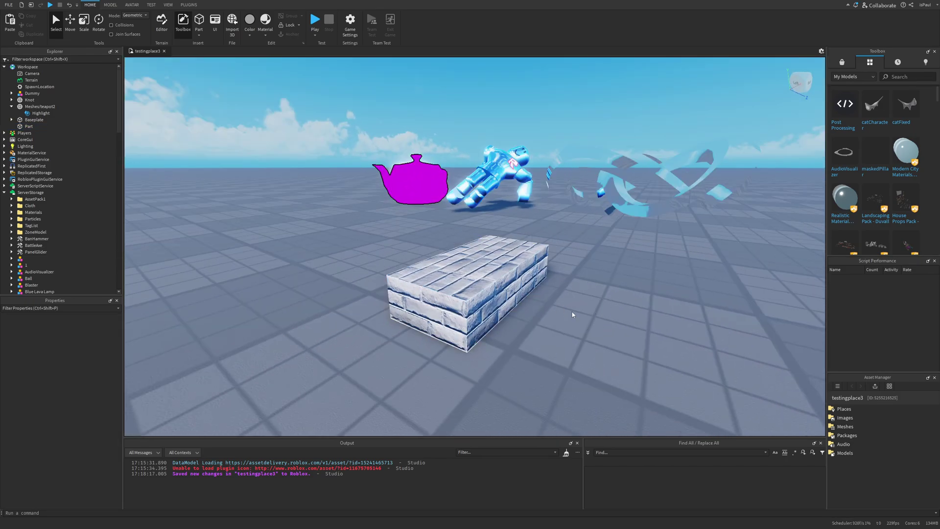
pyautogui.moveTo(576, 312); pyautogui.dragTo(584, 305, button='right')
pyautogui.scroll(2, 521, 307)
pyautogui.scroll(-2, 520, 307)
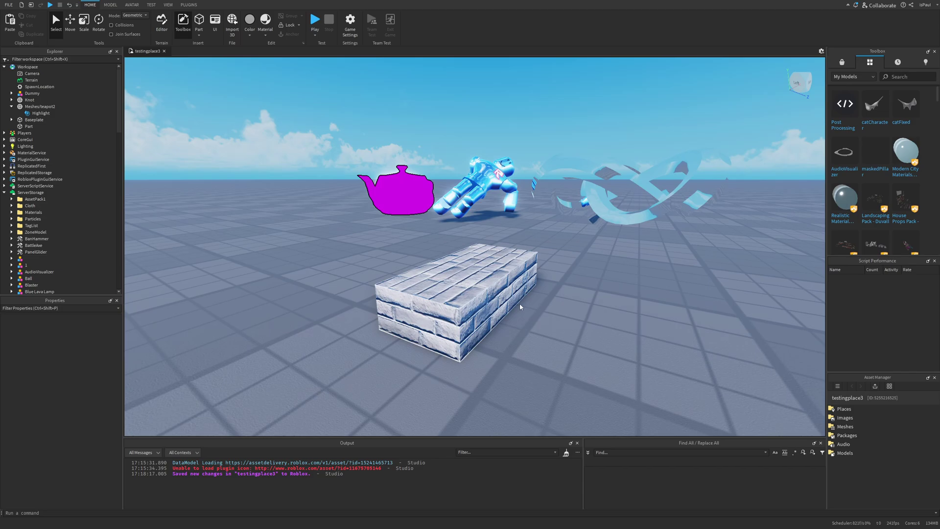
# Move the brick part across the baseplate and delete it
pyautogui.moveTo(521, 275); pyautogui.dragTo(430, 282)
pyautogui.moveTo(588, 304); pyautogui.dragTo(588, 305, button='right')
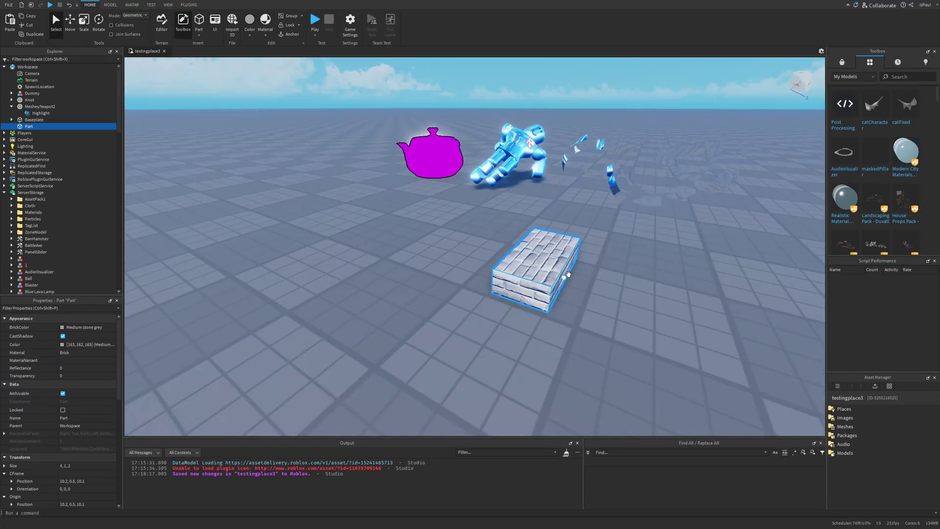
pyautogui.press('Delete')
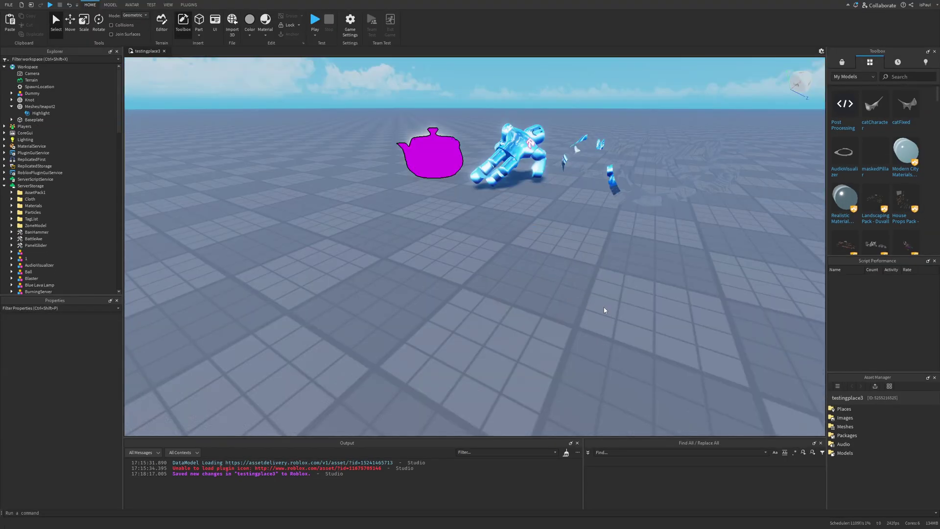
# Move the glass knot mesh to another spot on the baseplate and clear the selection
pyautogui.moveTo(606, 311); pyautogui.dragTo(537, 307, button='right')
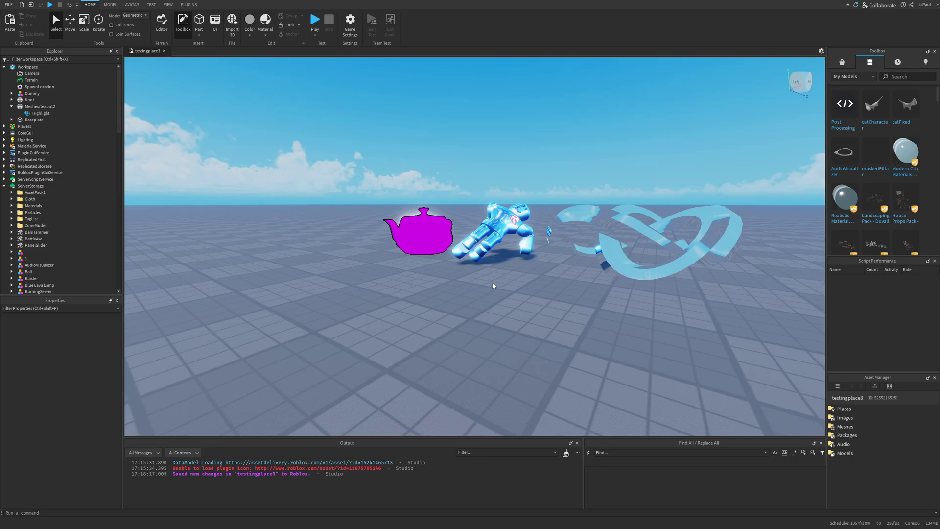
pyautogui.moveTo(557, 288); pyautogui.dragTo(557, 289, button='right')
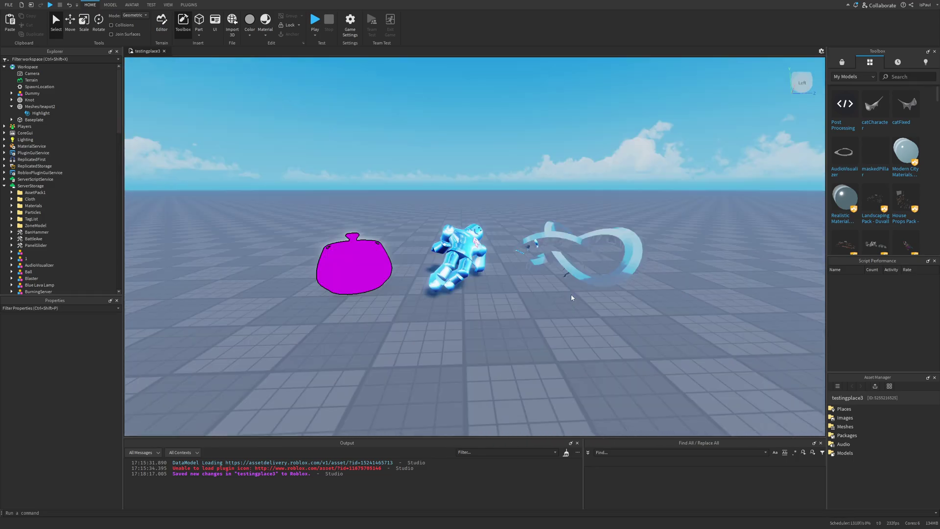
pyautogui.moveTo(571, 294); pyautogui.dragTo(601, 300, button='right')
pyautogui.scroll(-2, 543, 286)
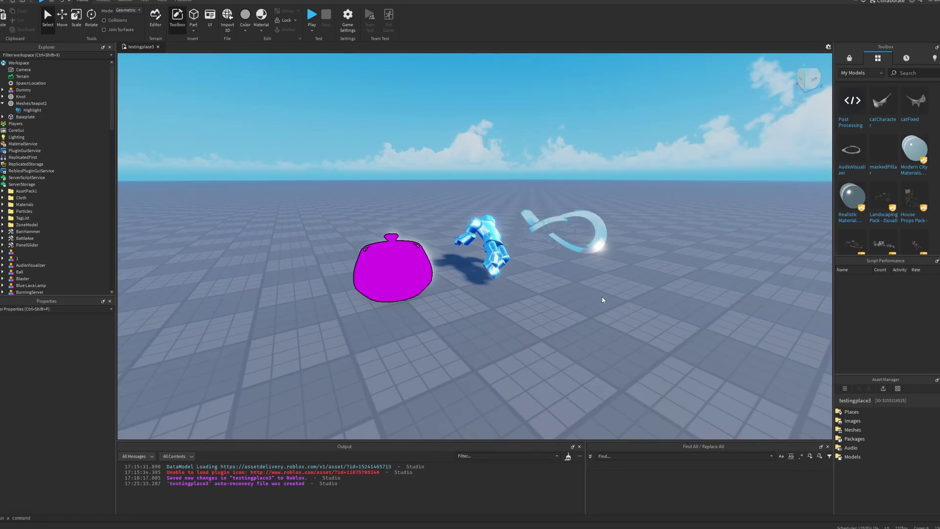
pyautogui.scroll(3, 571, 291)
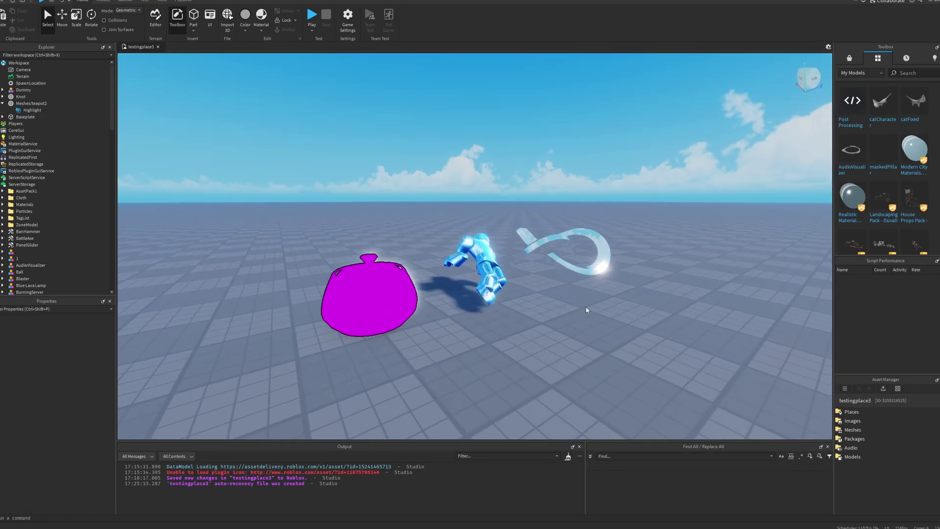
pyautogui.moveTo(574, 260); pyautogui.dragTo(581, 293)
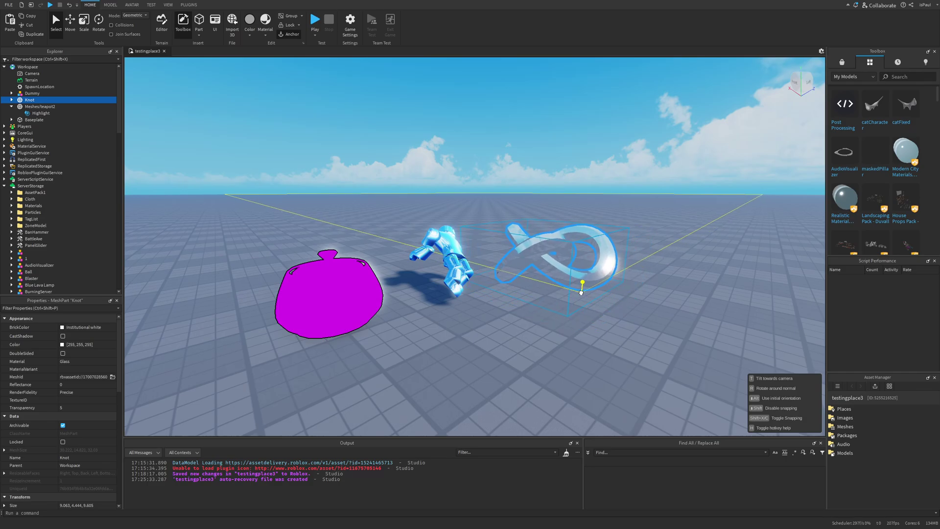
pyautogui.scroll(3, 582, 293)
pyautogui.moveTo(636, 287); pyautogui.dragTo(638, 288, button='right')
pyautogui.click(564, 337)
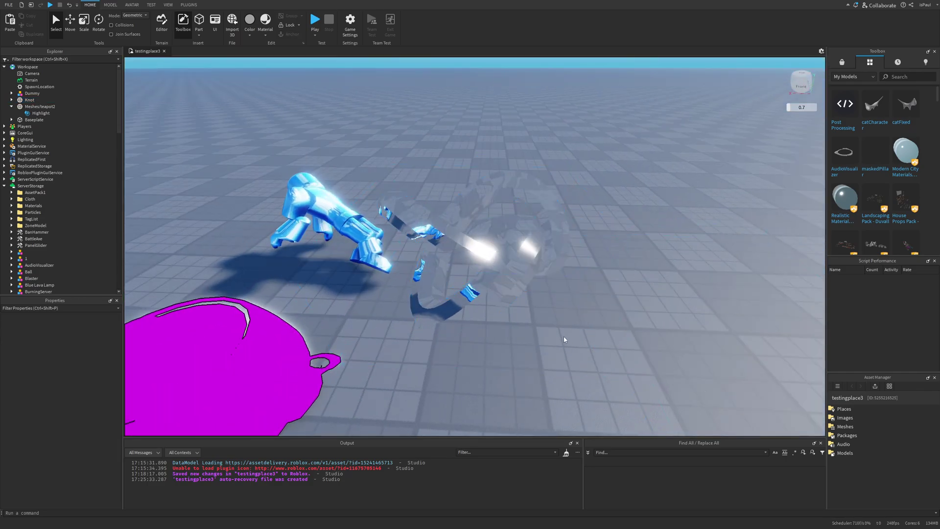
# Examine how the dummy and surroundings look through the glass knot from several angles
pyautogui.moveTo(564, 336); pyautogui.dragTo(611, 310, button='right')
pyautogui.scroll(-4, 563, 337)
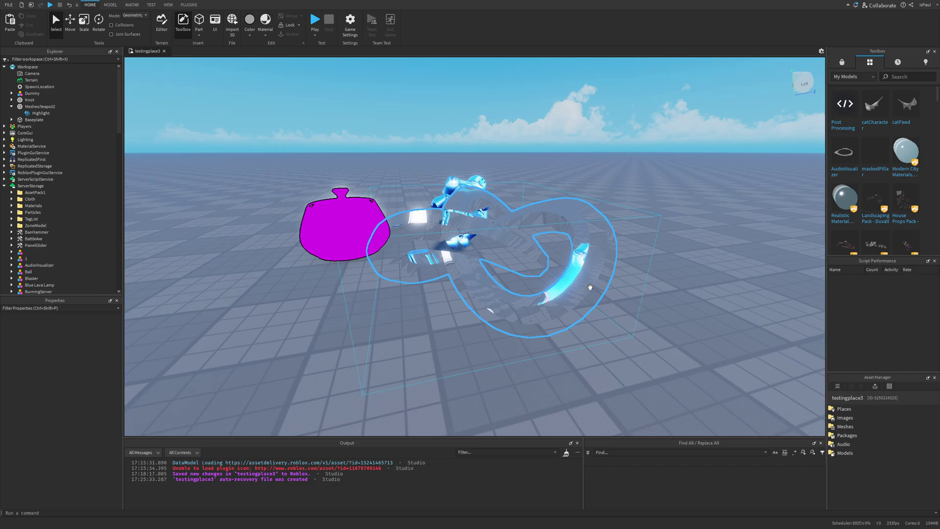
pyautogui.moveTo(667, 277); pyautogui.dragTo(668, 277, button='right')
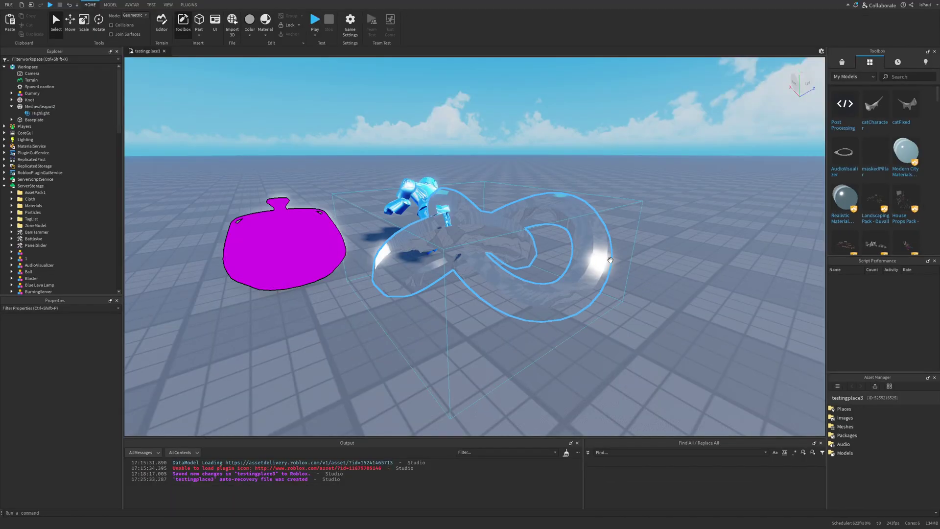
pyautogui.moveTo(630, 277); pyautogui.dragTo(578, 294, button='right')
pyautogui.moveTo(518, 323); pyautogui.dragTo(518, 324, button='right')
# Set the DepthMode of the teapot's Highlight to Occluded
pyautogui.click(13, 106)
pyautogui.press('f')
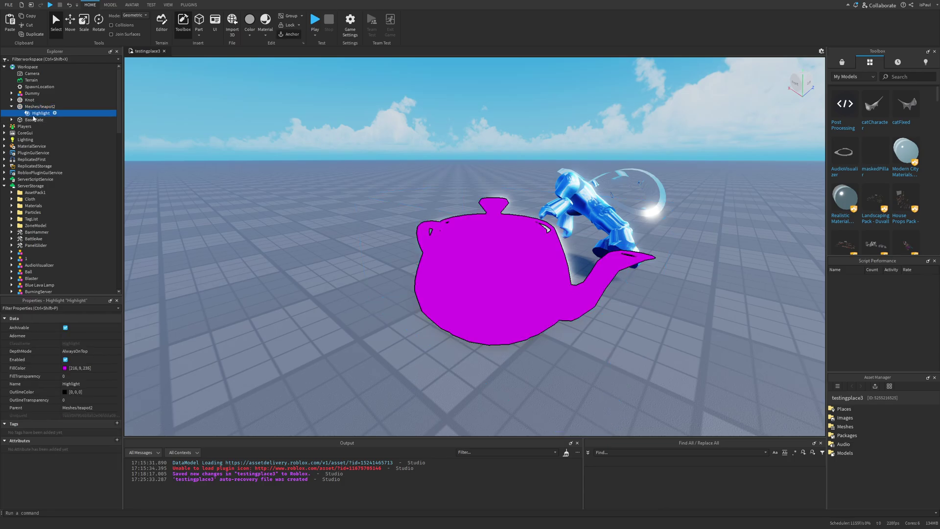
pyautogui.click(81, 351)
pyautogui.click(458, 377)
pyautogui.moveTo(457, 376); pyautogui.dragTo(512, 291, button='right')
pyautogui.click(60, 114)
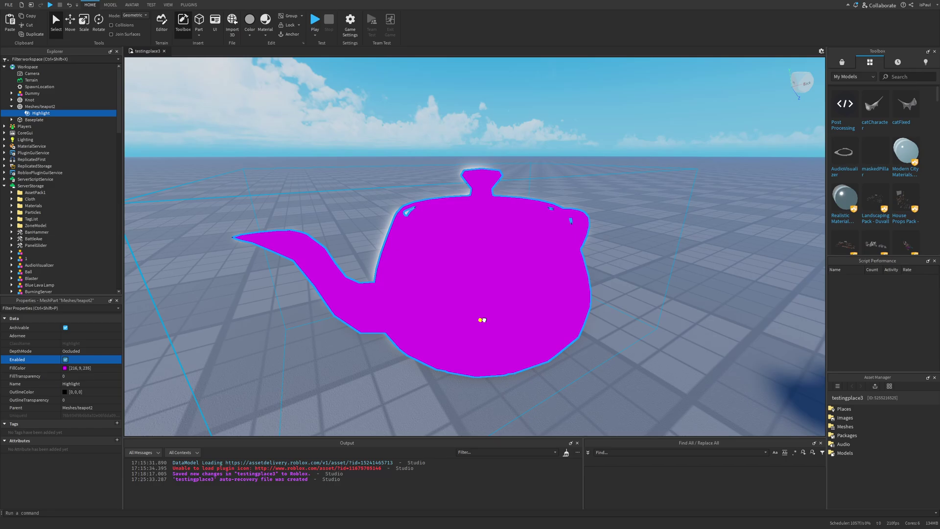
# Shift the teapot mesh slightly on the baseplate and clear the selection
pyautogui.moveTo(481, 319); pyautogui.dragTo(486, 326)
pyautogui.click(578, 371)
pyautogui.scroll(3, 577, 371)
pyautogui.click(642, 330)
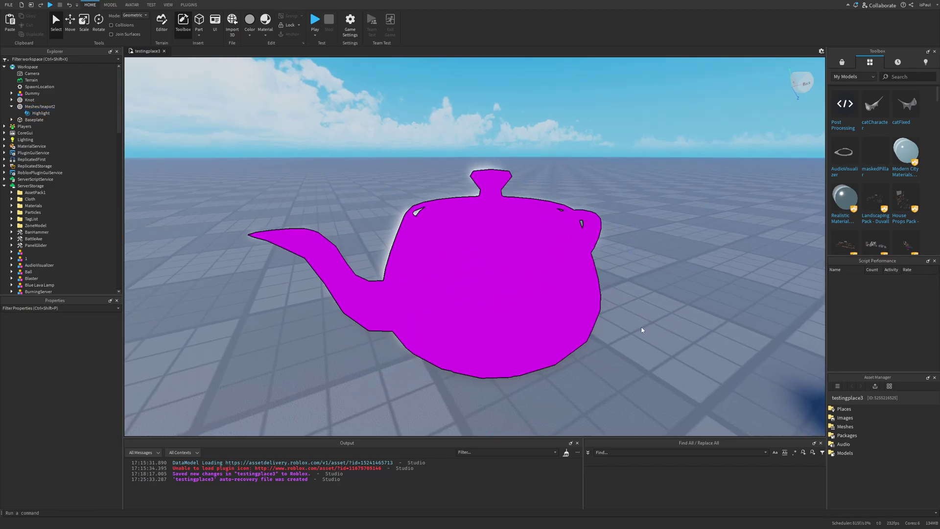
# Try out different FillTransparency and OutlineTransparency values on the teapot's Highlight
pyautogui.click(41, 113)
pyautogui.press('f')
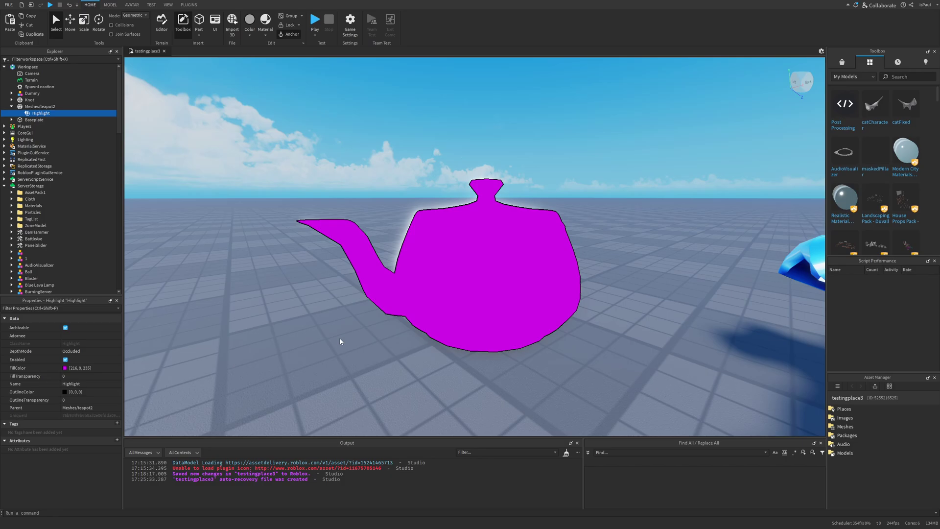
pyautogui.moveTo(88, 376); pyautogui.dragTo(100, 405)
pyautogui.click(88, 400)
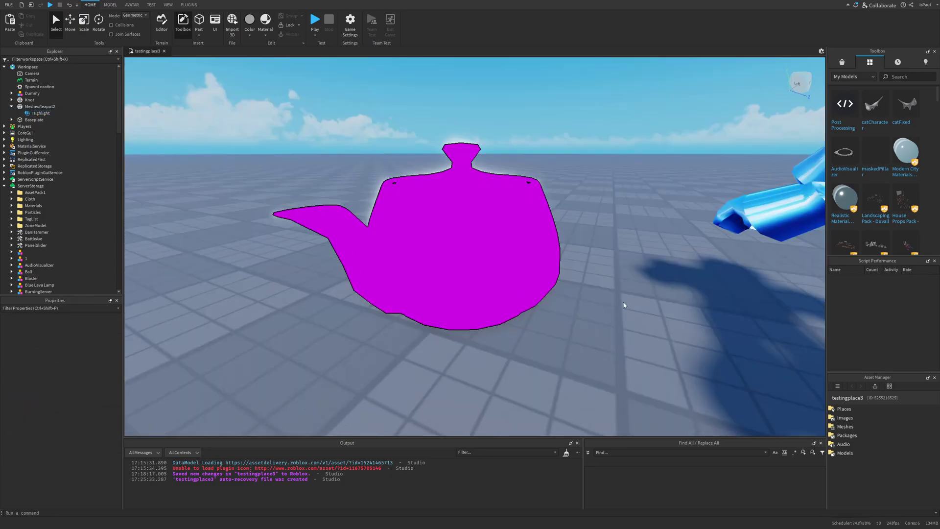
# Move the highlighted teapot mesh across the baseplate and clear the selection
pyautogui.scroll(-4, 617, 306)
pyautogui.moveTo(602, 310); pyautogui.dragTo(581, 291, button='right')
pyautogui.scroll(2, 581, 292)
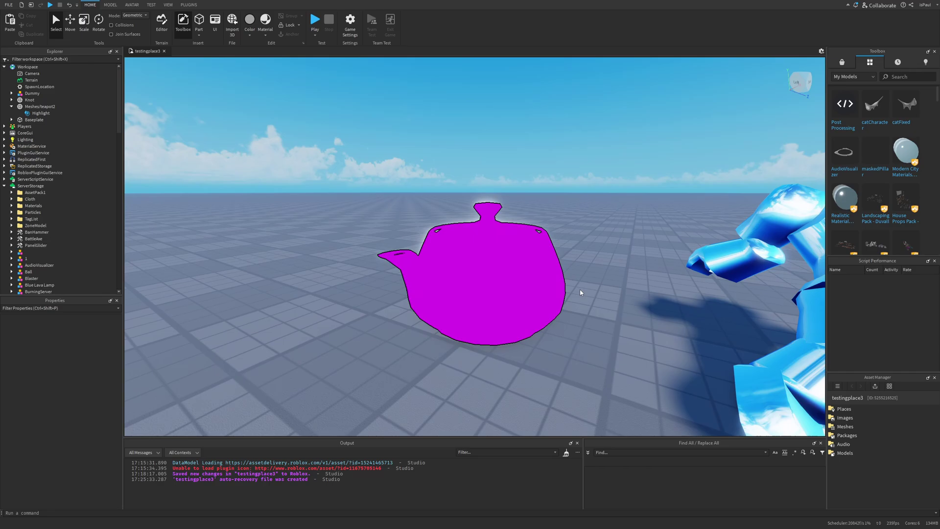
pyautogui.scroll(-1, 585, 274)
pyautogui.moveTo(552, 270); pyautogui.dragTo(497, 391)
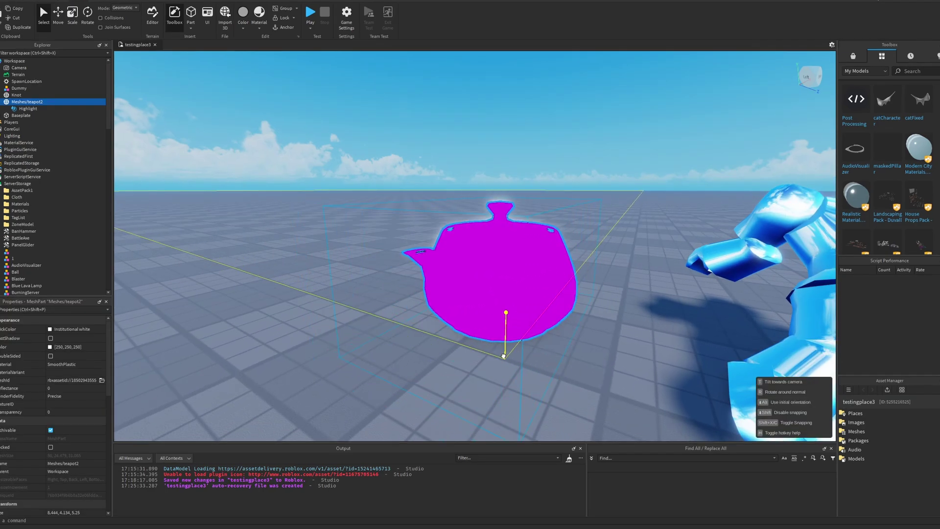
pyautogui.click(616, 366)
pyautogui.scroll(2, 621, 362)
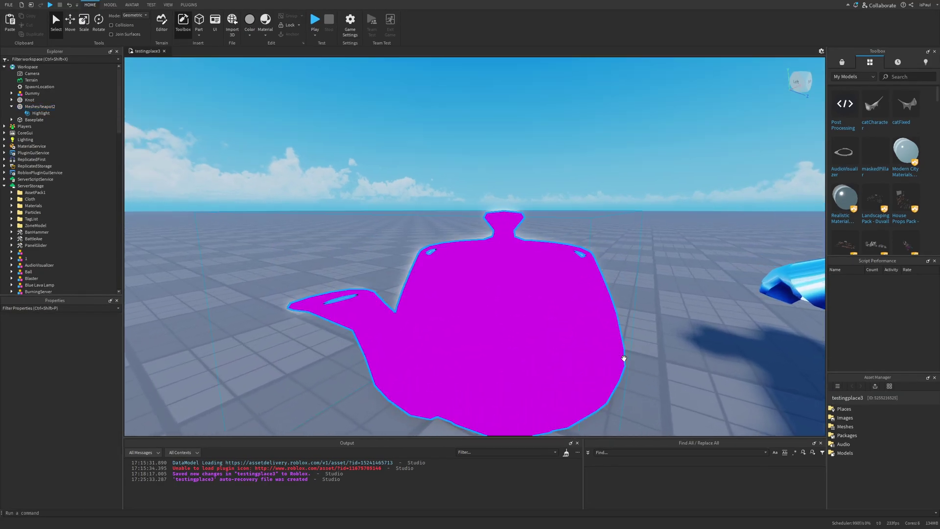
pyautogui.scroll(-1, 636, 357)
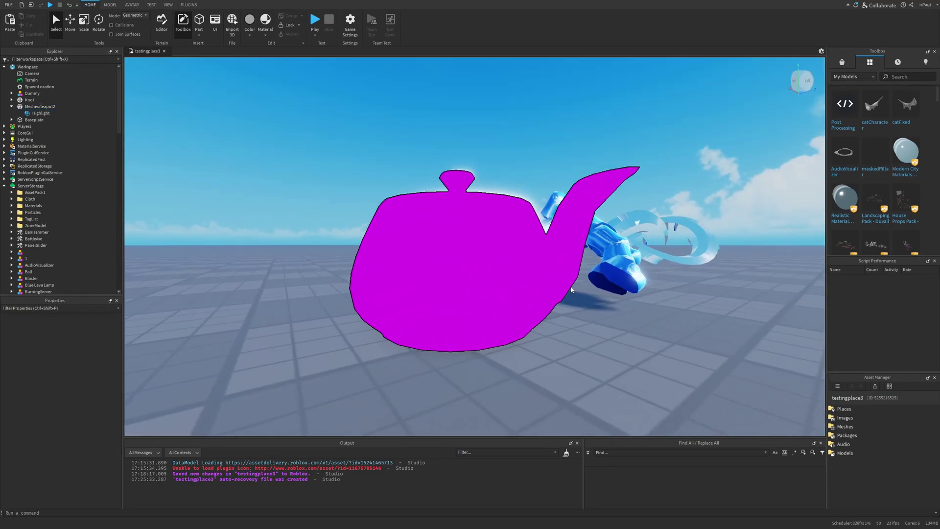
# Try adjusting the FillTransparency of the teapot's Highlight
pyautogui.moveTo(571, 289); pyautogui.dragTo(530, 266, button='right')
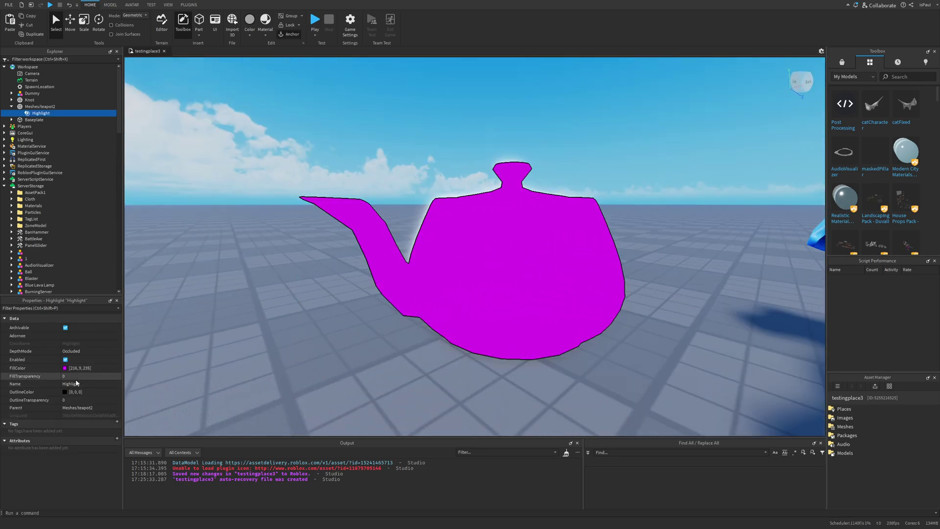
pyautogui.click(79, 376)
pyautogui.moveTo(85, 376)
pyautogui.mouseDown()
pyautogui.moveTo(110, 377)
pyautogui.moveTo(86, 379)
pyautogui.mouseUp()
pyautogui.click(501, 319)
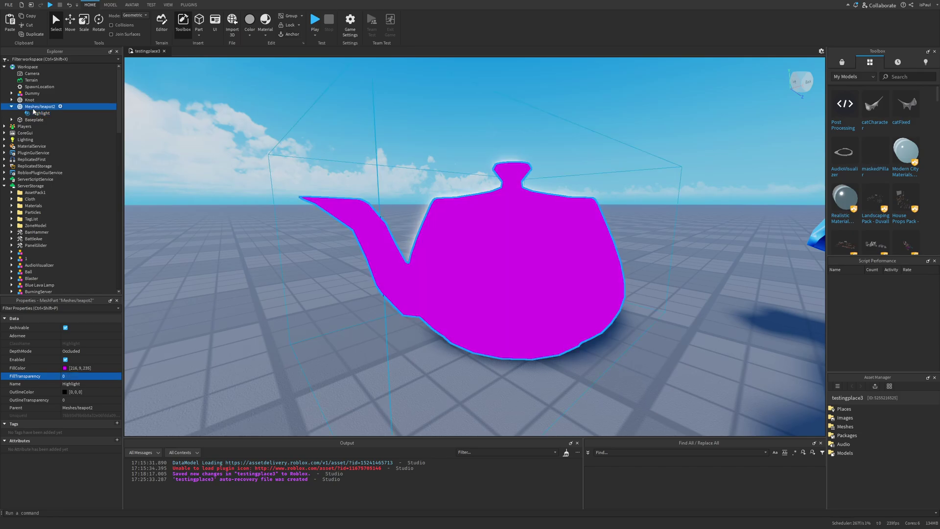
# Examine the highlighted teapot and its outline from several angles around the scene
pyautogui.moveTo(578, 332); pyautogui.dragTo(598, 309, button='right')
pyautogui.click(611, 355)
pyautogui.press('d')
pyautogui.press('s')
pyautogui.press('w')
pyautogui.moveTo(467, 208); pyautogui.dragTo(431, 234, button='right')
pyautogui.press('s')
pyautogui.press('a')
pyautogui.press('s')
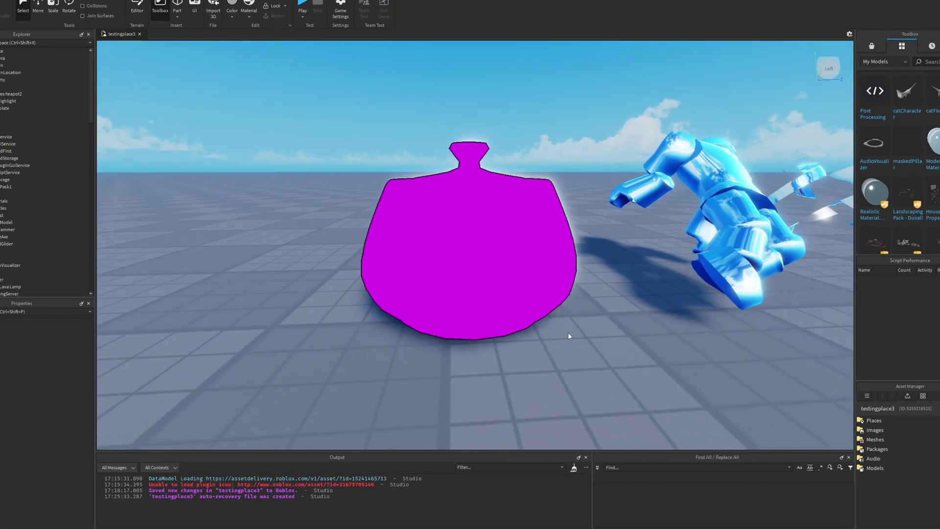
pyautogui.press('d')
pyautogui.moveTo(568, 333); pyautogui.dragTo(568, 333, button='right')
pyautogui.press('d')
pyautogui.moveTo(471, 257); pyautogui.dragTo(473, 257, button='right')
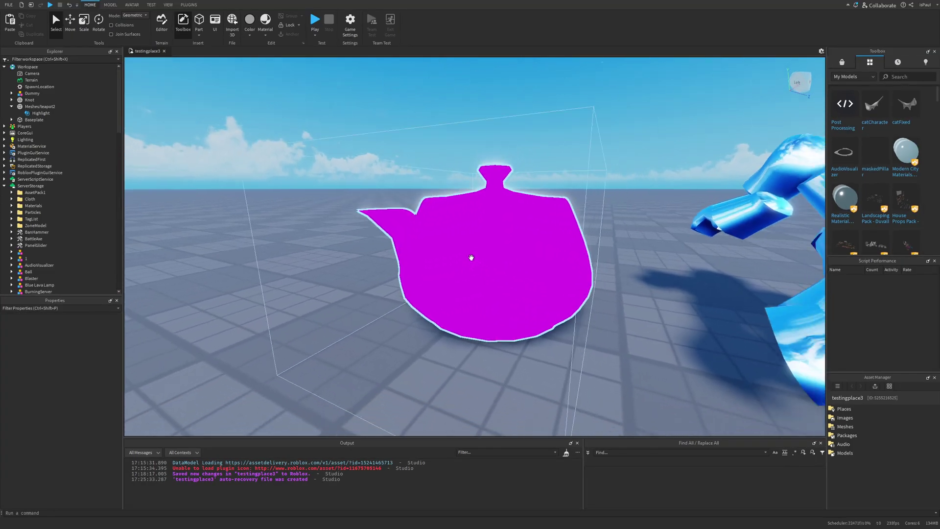
pyautogui.press('d')
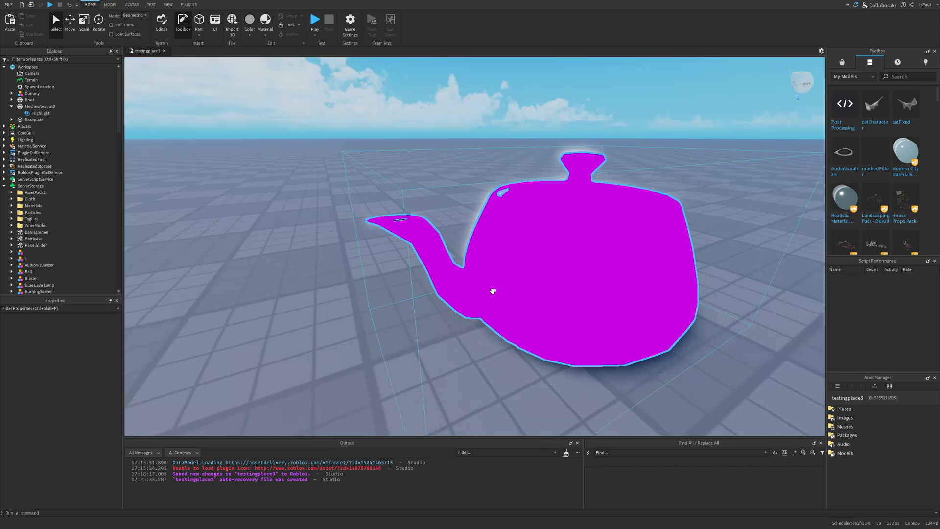
pyautogui.moveTo(537, 296); pyautogui.dragTo(616, 156, button='right')
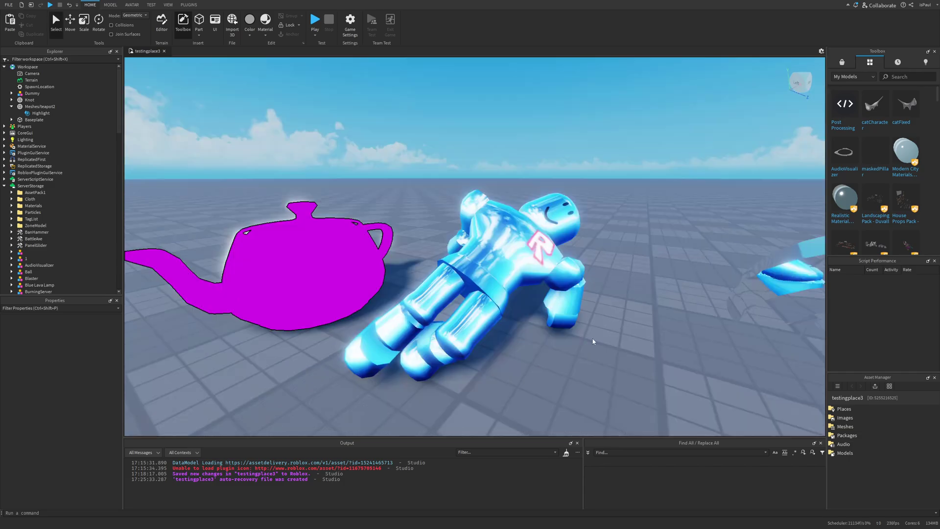
# Examine the reflective dummy's surfaces next to the teapot from several angles and distances
pyautogui.press('d')
pyautogui.moveTo(593, 339); pyautogui.dragTo(597, 333, button='right')
pyautogui.press('a')
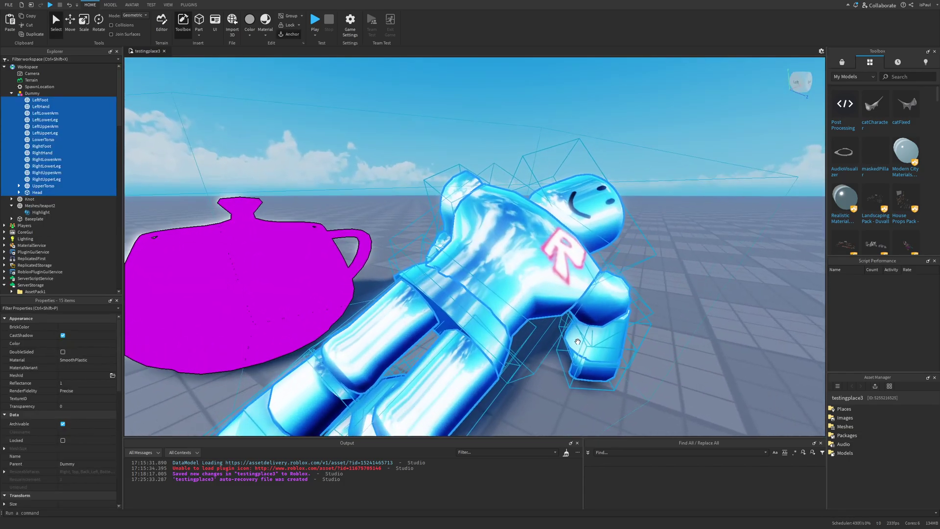
pyautogui.moveTo(520, 250); pyautogui.dragTo(519, 250, button='right')
pyautogui.scroll(-1, 519, 250)
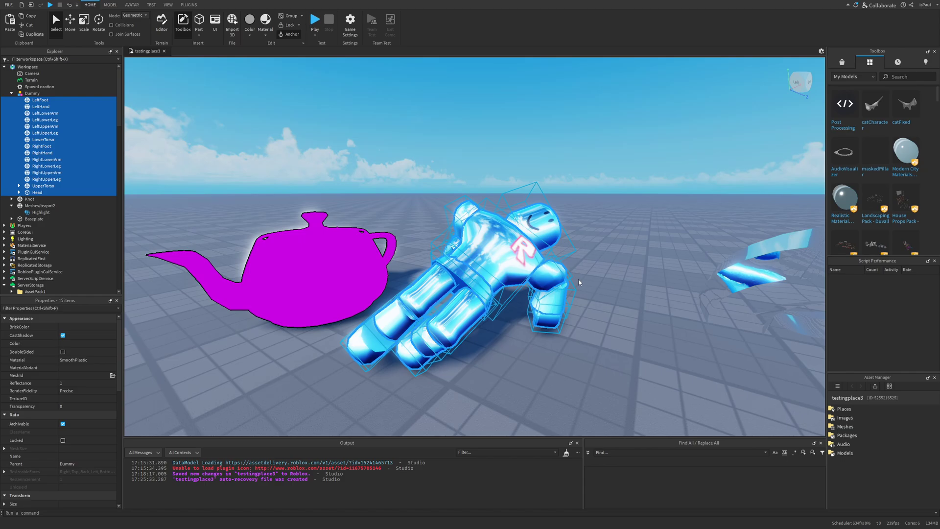
pyautogui.scroll(3, 537, 273)
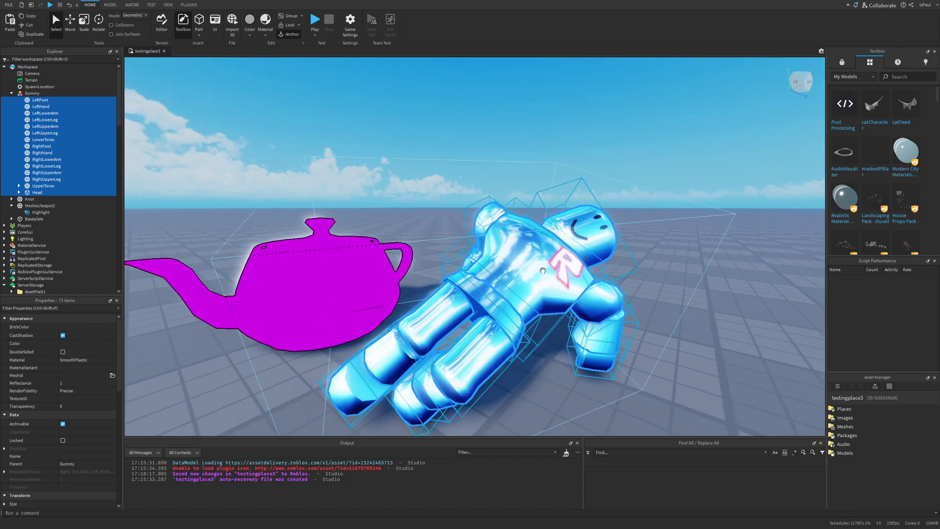
pyautogui.moveTo(523, 244); pyautogui.dragTo(522, 244, button='right')
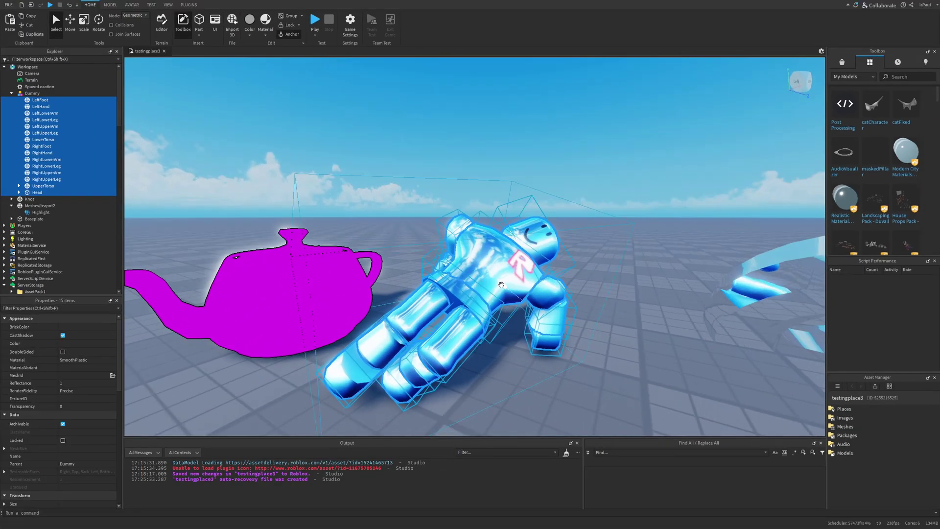
pyautogui.scroll(4, 454, 274)
pyautogui.scroll(-4, 455, 275)
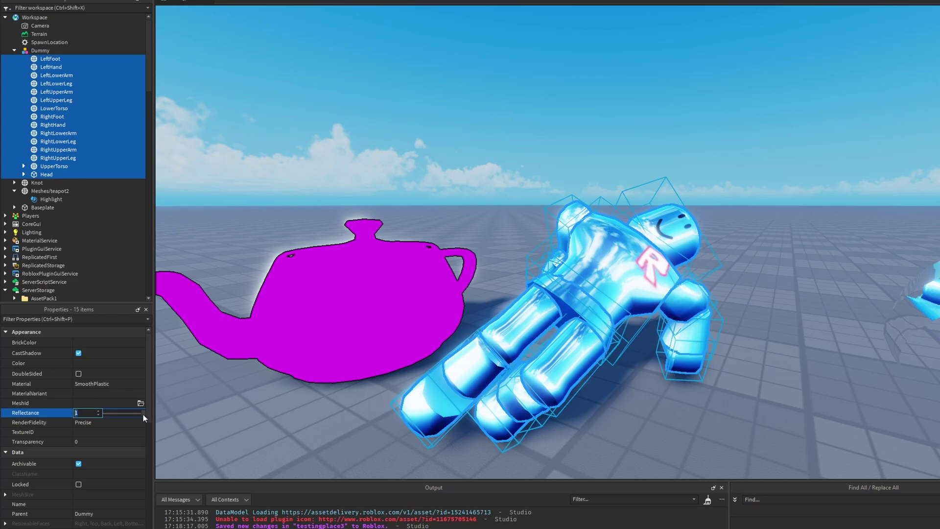
# Set the Reflectance of all dummy parts to 0, raise it again and inspect the sky reflections up close
pyautogui.moveTo(143, 415); pyautogui.dragTo(95, 416)
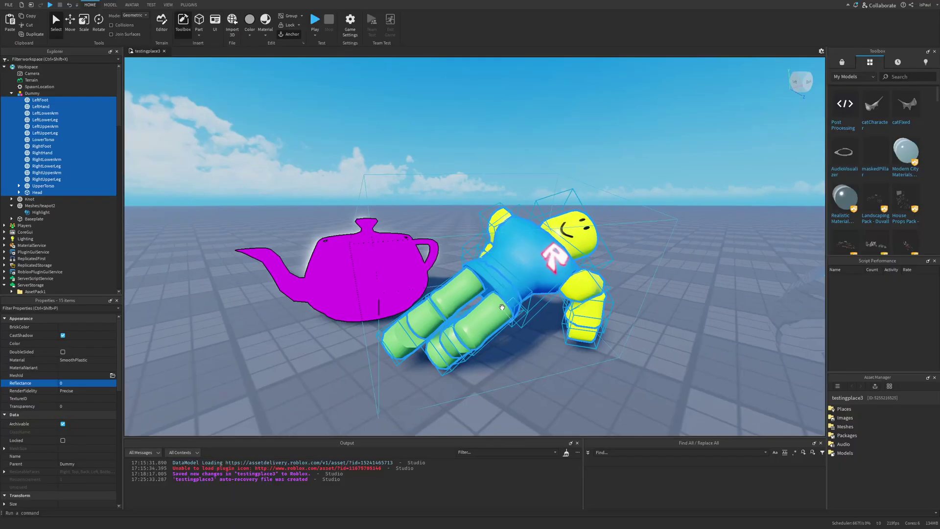
pyautogui.scroll(2, 480, 287)
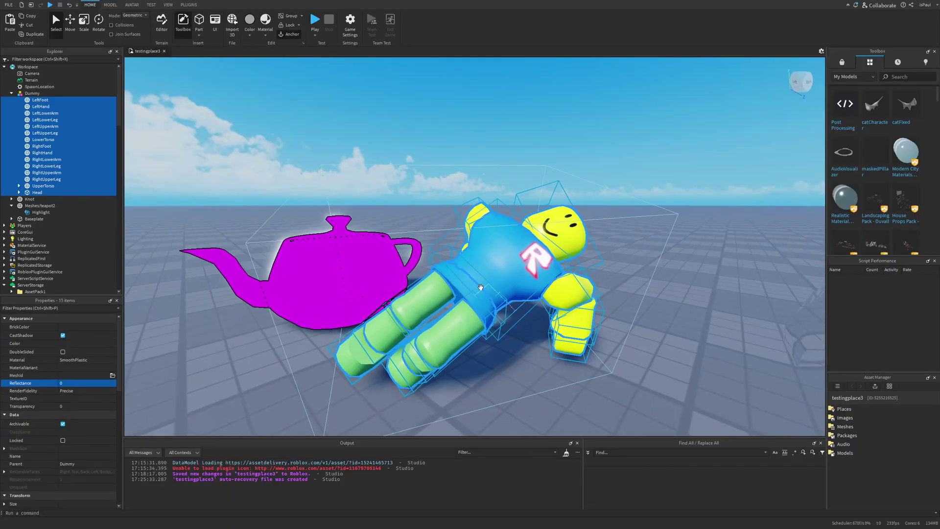
pyautogui.moveTo(470, 306); pyautogui.dragTo(426, 265, button='right')
pyautogui.moveTo(484, 248); pyautogui.dragTo(493, 202, button='right')
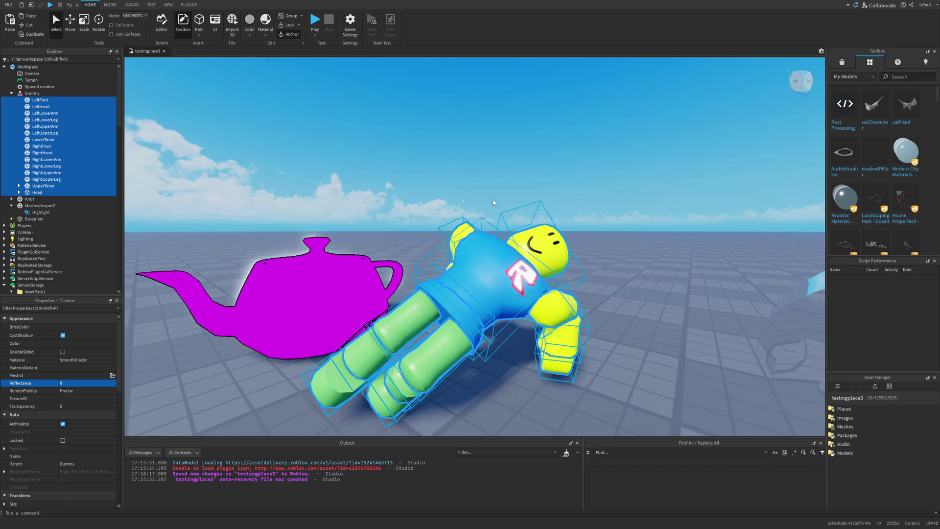
pyautogui.click(104, 384)
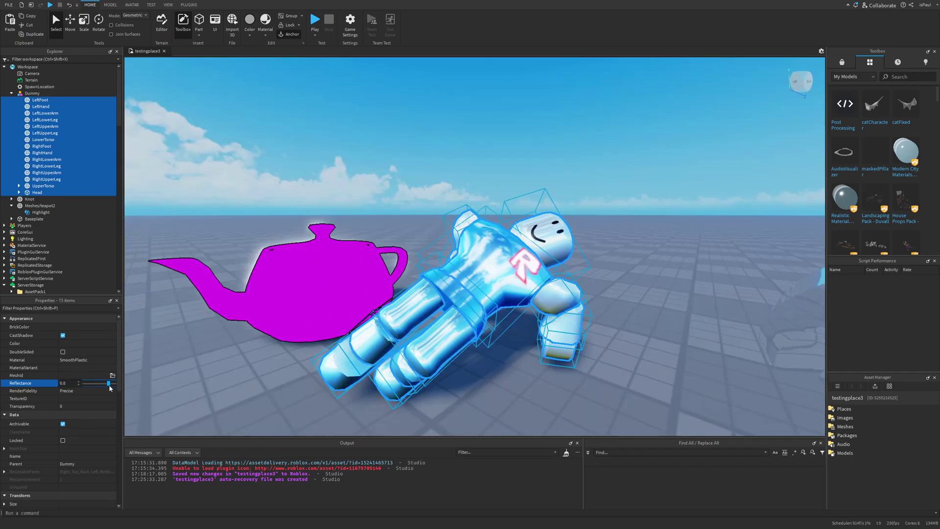
pyautogui.moveTo(111, 387)
pyautogui.mouseDown()
pyautogui.moveTo(122, 386)
pyautogui.moveTo(105, 385)
pyautogui.mouseUp()
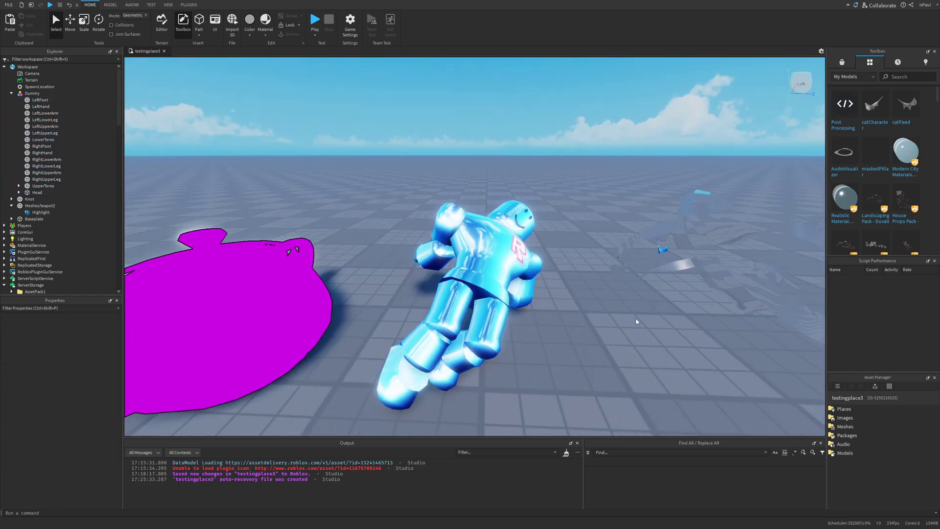
pyautogui.press('d')
pyautogui.moveTo(636, 321); pyautogui.dragTo(581, 303, button='right')
pyautogui.scroll(3, 582, 298)
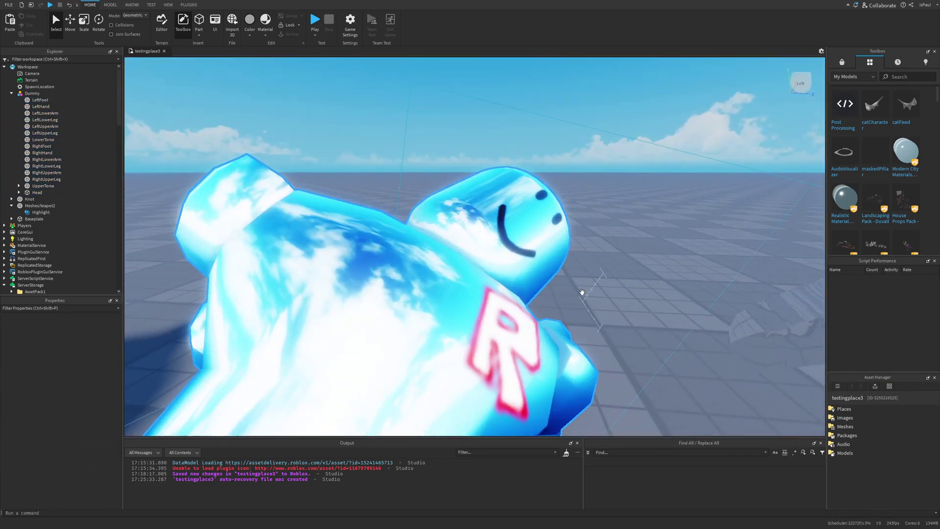
pyautogui.moveTo(559, 272); pyautogui.dragTo(583, 293, button='right')
pyautogui.scroll(-5, 584, 292)
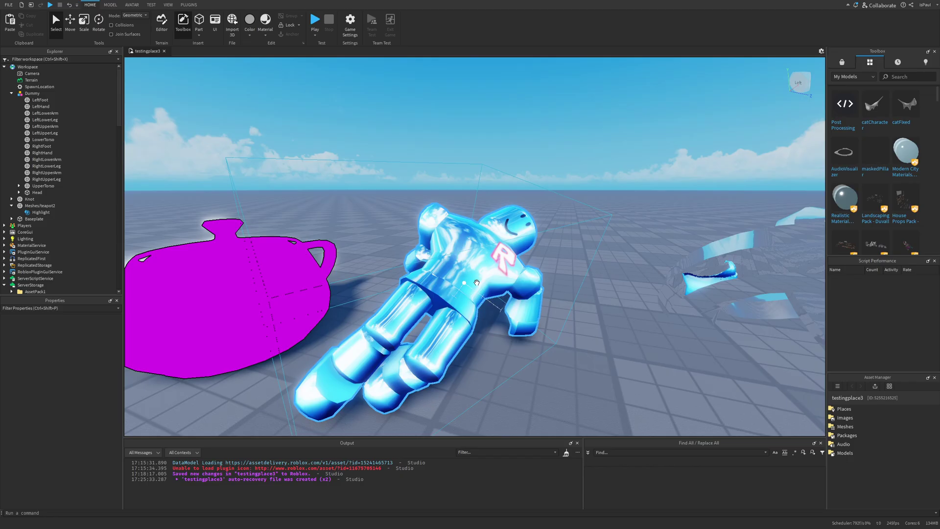
# Switch to the Creator Hub documentation and read how Transparency and Material affect the Reflectance property
pyautogui.moveTo(302, 100); pyautogui.dragTo(371, 100)
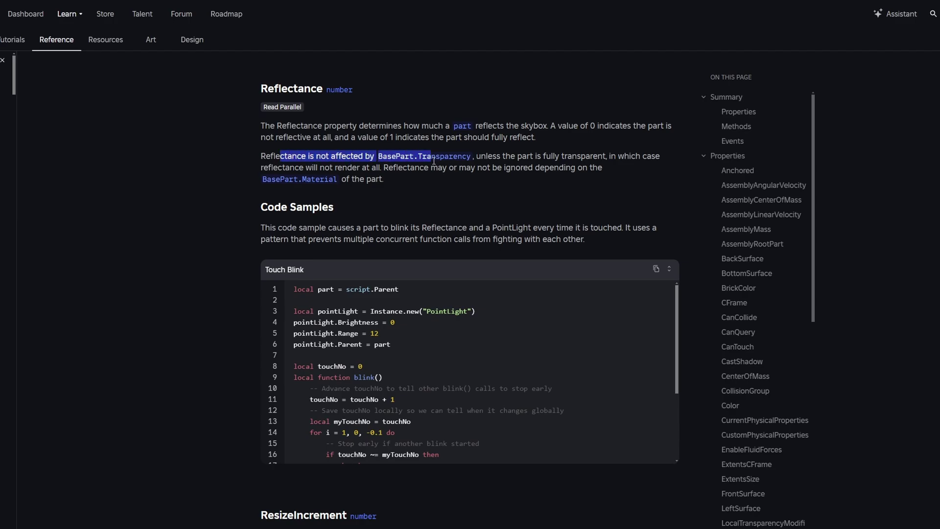
pyautogui.moveTo(434, 160); pyautogui.dragTo(445, 167)
pyautogui.click(448, 163)
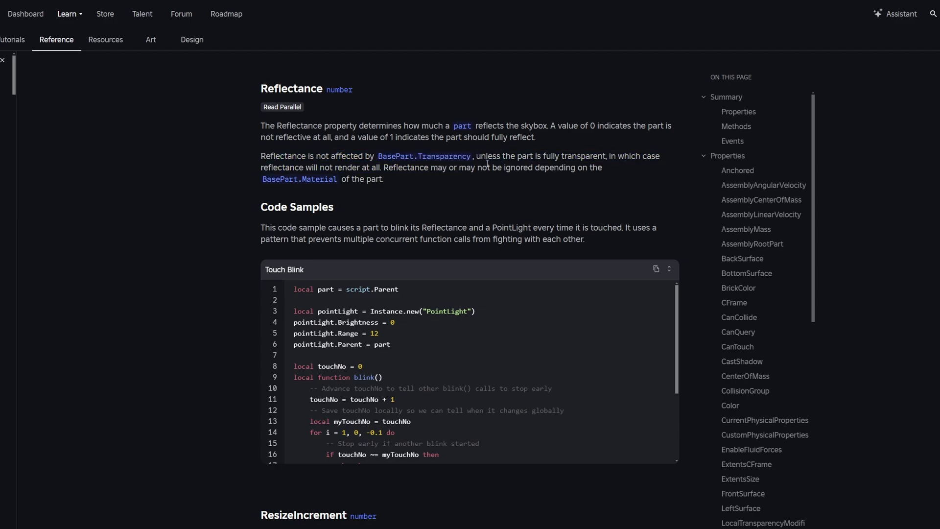
pyautogui.moveTo(630, 165); pyautogui.dragTo(651, 164)
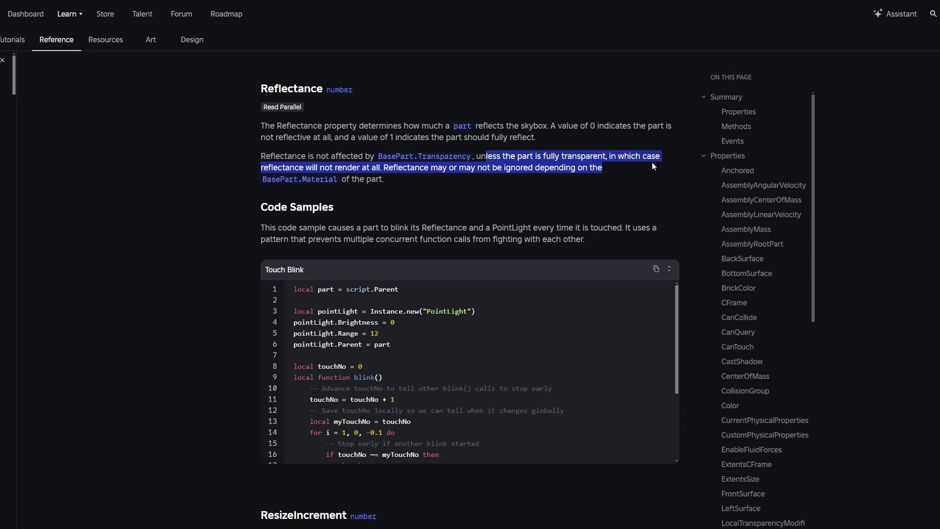
pyautogui.click(560, 198)
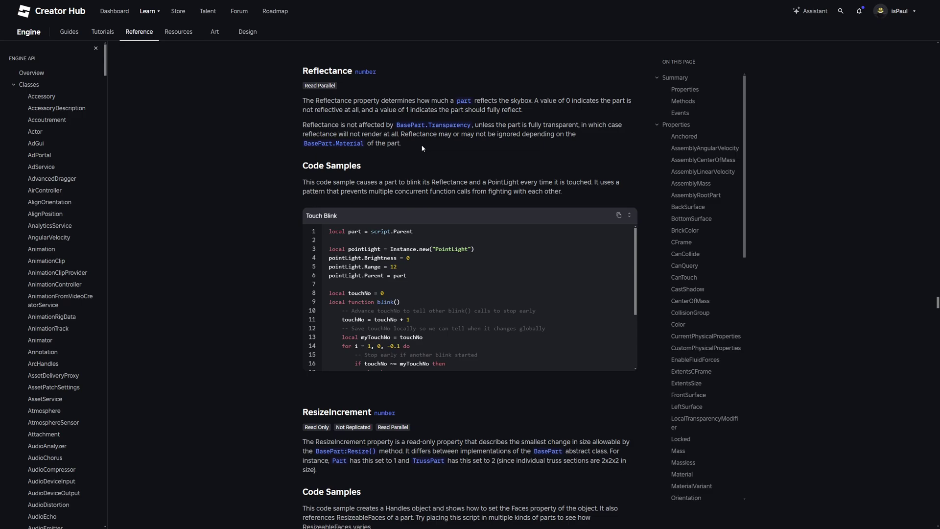
pyautogui.doubleClick(433, 136)
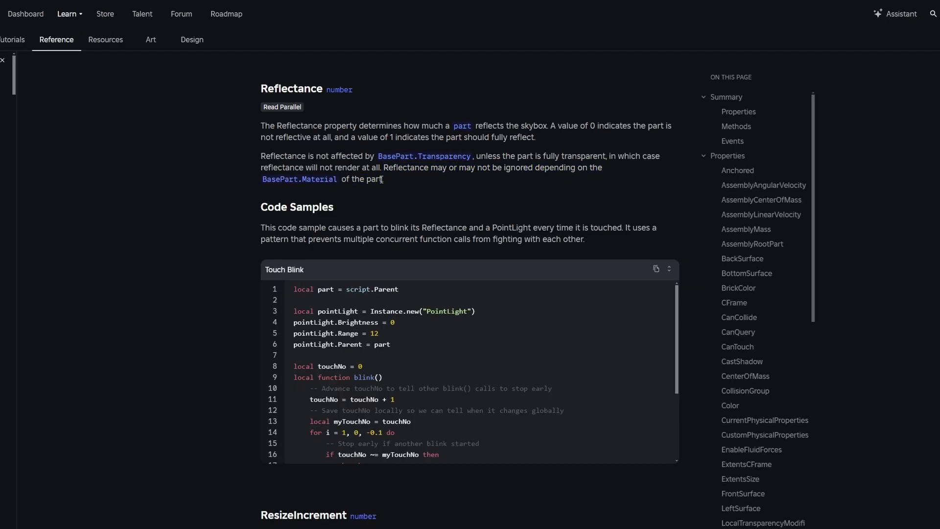
pyautogui.moveTo(385, 190); pyautogui.dragTo(262, 182)
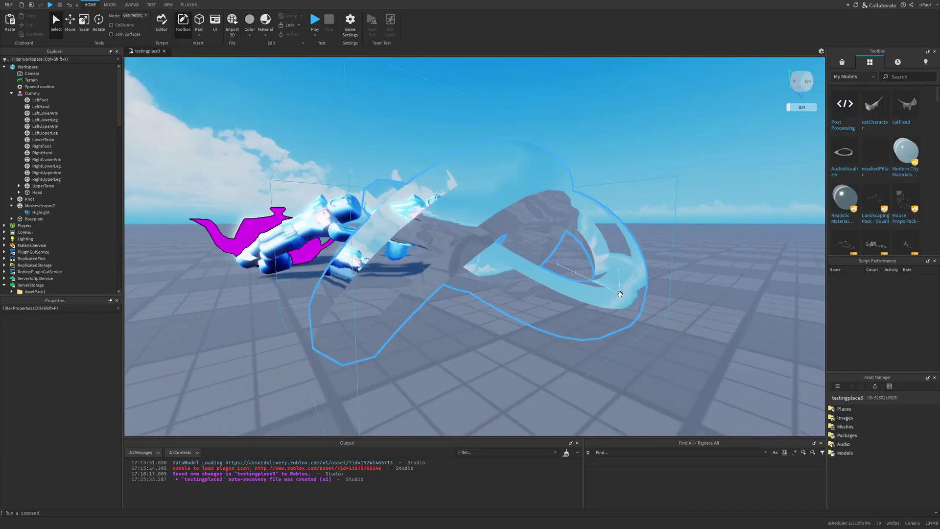
# Delete the Highlight inside the copied knot and open that knot's Transparency for editing
pyautogui.moveTo(620, 294); pyautogui.dragTo(611, 300, button='right')
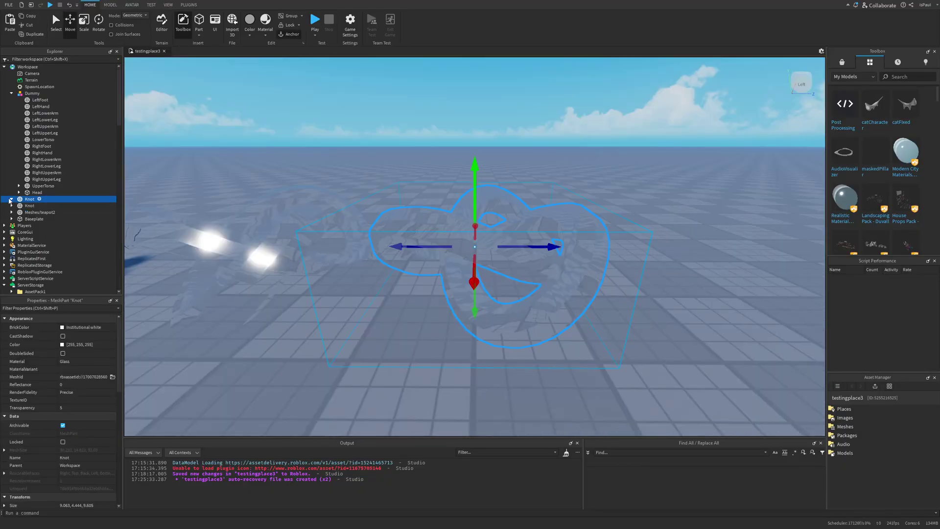
pyautogui.click(11, 199)
pyautogui.click(37, 206)
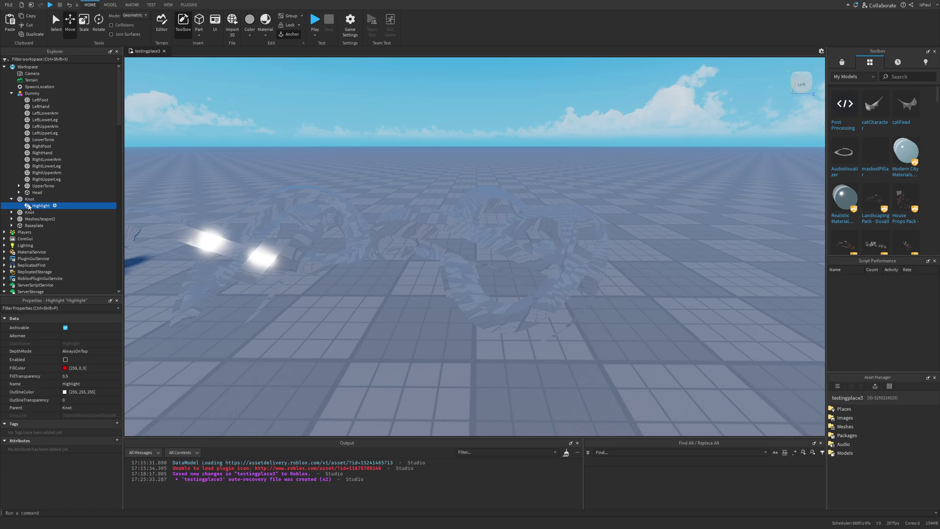
pyautogui.press('Delete')
pyautogui.click(30, 199)
pyautogui.click(59, 363)
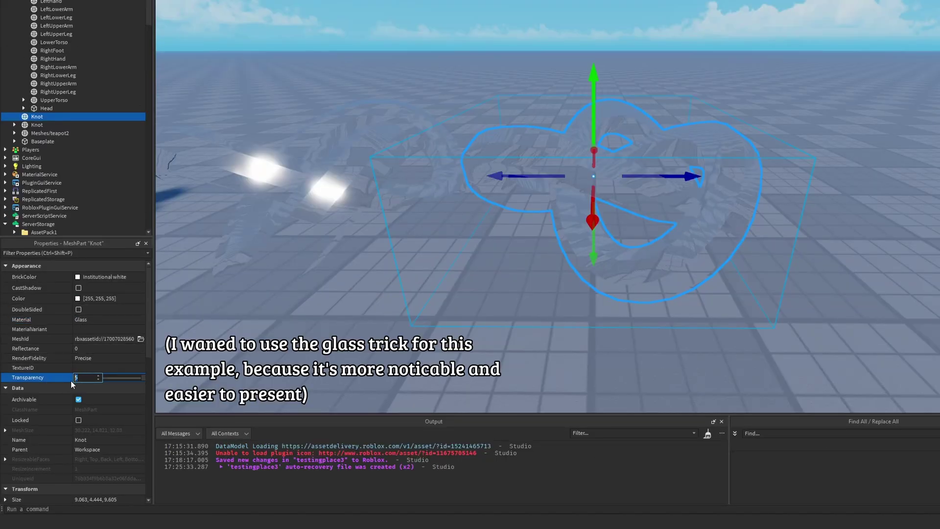
pyautogui.click(733, 283)
# Examine the glass knot from several angles and compare it with the teapot, dummy and solid white knot
pyautogui.moveTo(749, 271); pyautogui.dragTo(752, 270, button='right')
pyautogui.moveTo(576, 310); pyautogui.dragTo(581, 280, button='right')
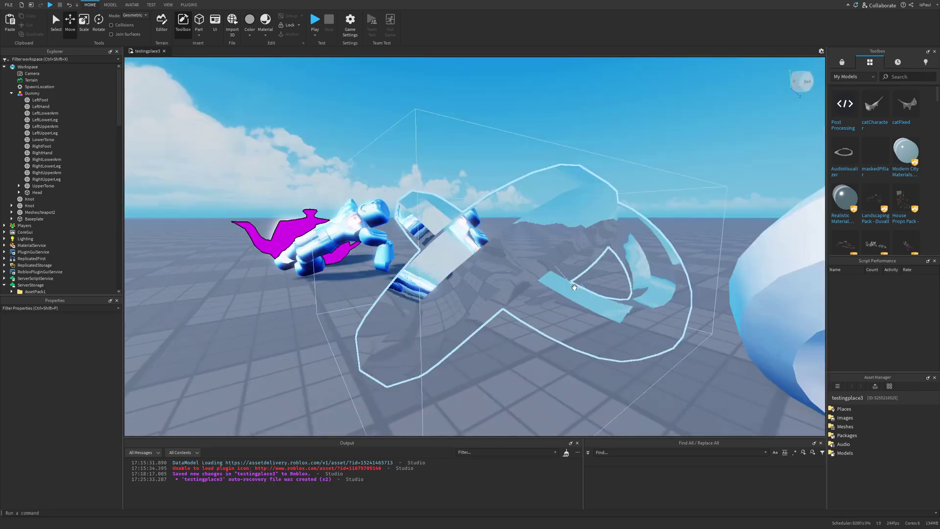
pyautogui.moveTo(575, 287); pyautogui.dragTo(594, 278, button='right')
pyautogui.press('s')
pyautogui.press('w')
pyautogui.press('a')
pyautogui.press('w')
pyautogui.press('s')
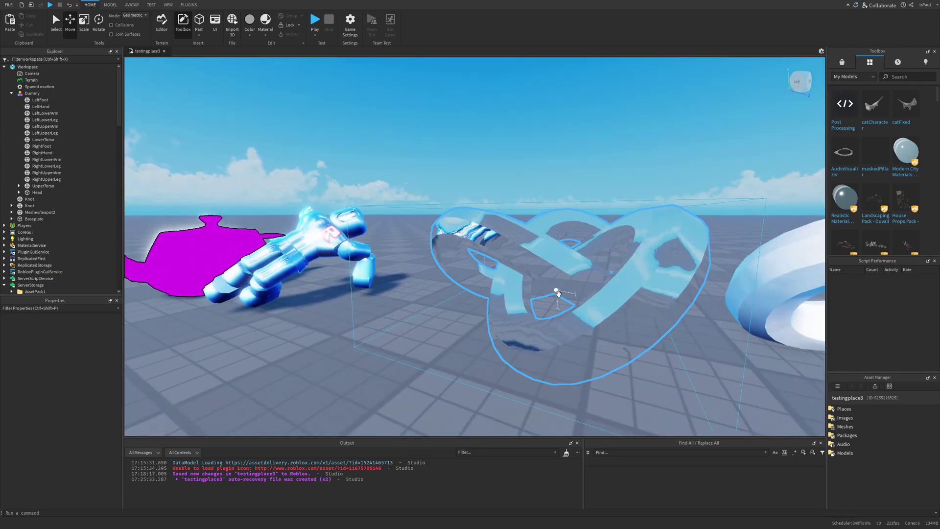
pyautogui.press('w')
pyautogui.moveTo(594, 348); pyautogui.dragTo(607, 291, button='right')
pyautogui.press('s')
pyautogui.press('s')
pyautogui.press('w')
pyautogui.press('s')
pyautogui.press('q')
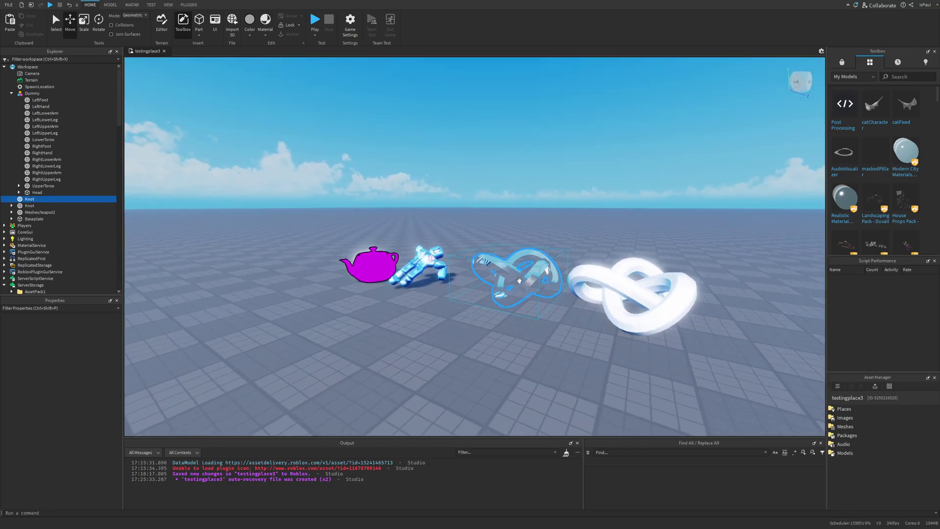
pyautogui.moveTo(290, 217); pyautogui.dragTo(675, 314)
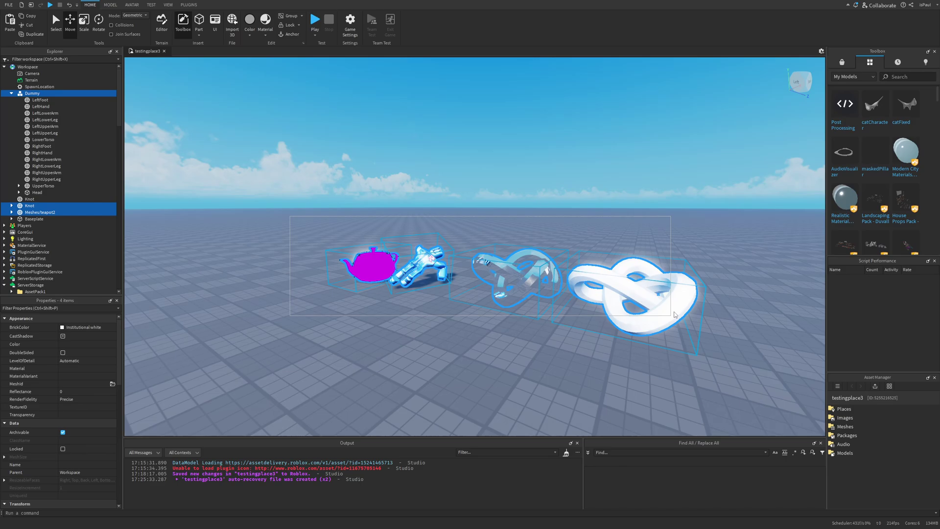
pyautogui.click(422, 355)
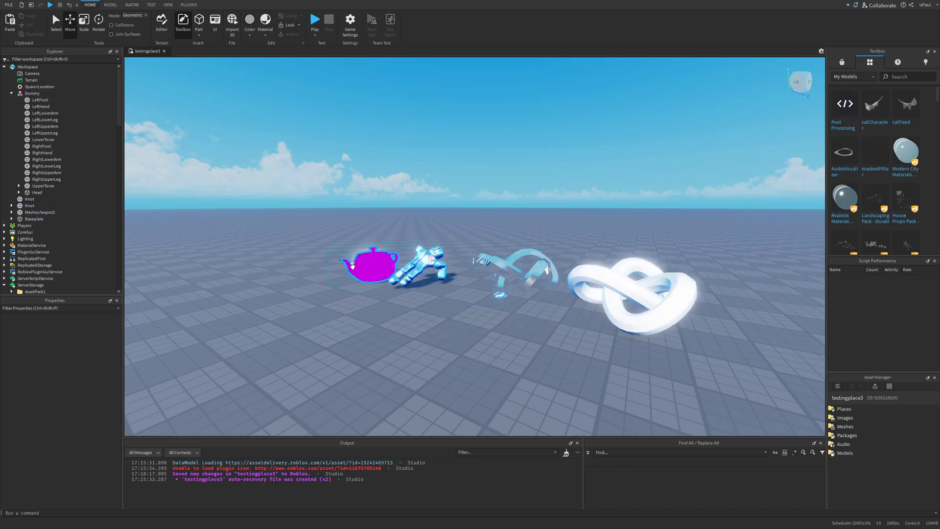
# Delete the solid white knot beside the glass knot
pyautogui.press('w')
pyautogui.moveTo(486, 331); pyautogui.dragTo(555, 314, button='right')
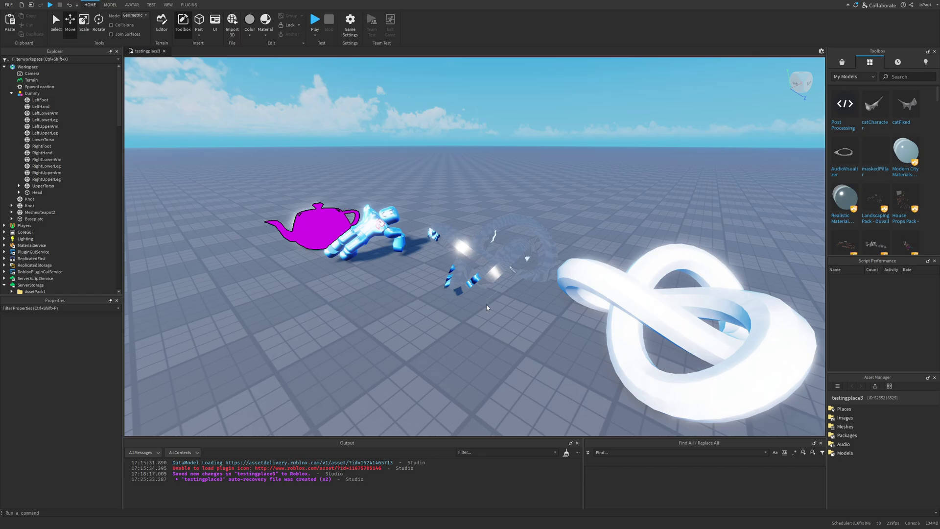
pyautogui.press('a')
pyautogui.moveTo(539, 315); pyautogui.dragTo(587, 263, button='right')
pyautogui.press('w')
pyautogui.press('d')
pyautogui.scroll(-5, 587, 262)
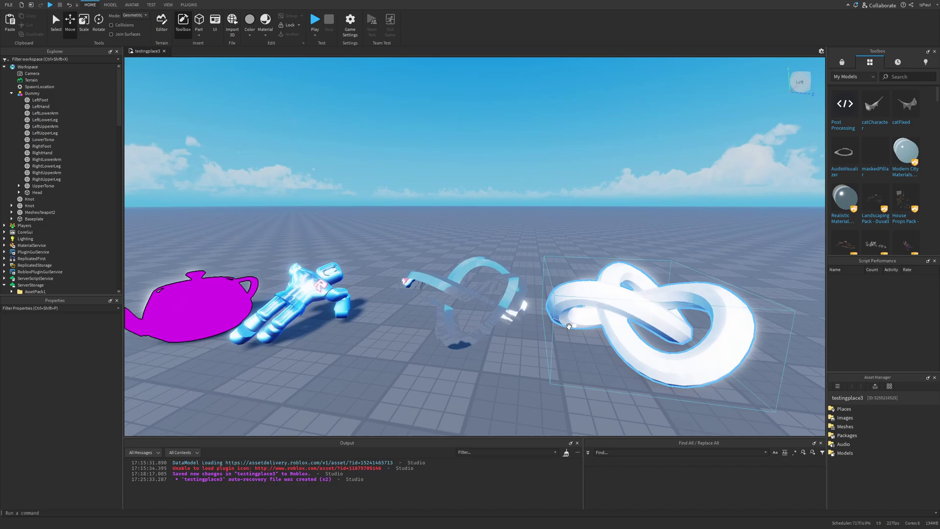
pyautogui.press('Delete')
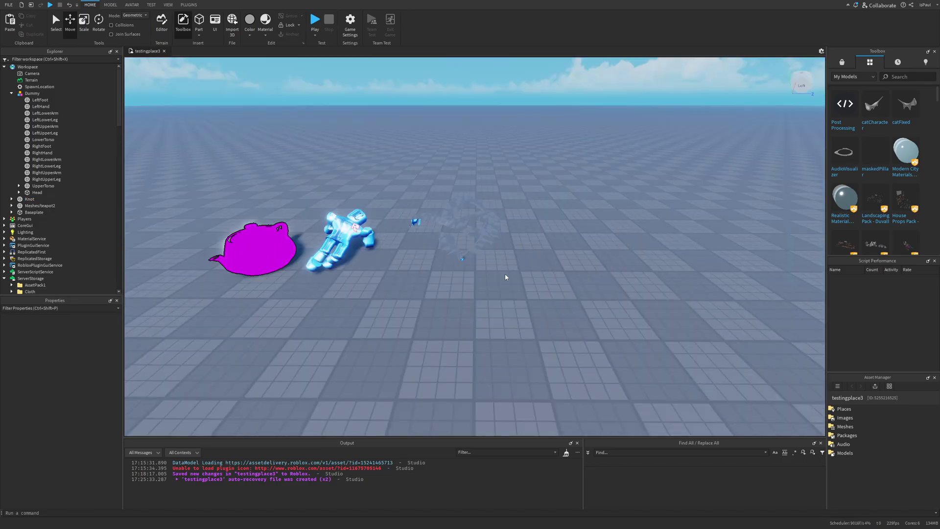
# Inspect the green painted metal sphere beside the glass knot up close
pyautogui.press('s')
pyautogui.moveTo(505, 277); pyautogui.dragTo(571, 273, button='right')
pyautogui.press('w')
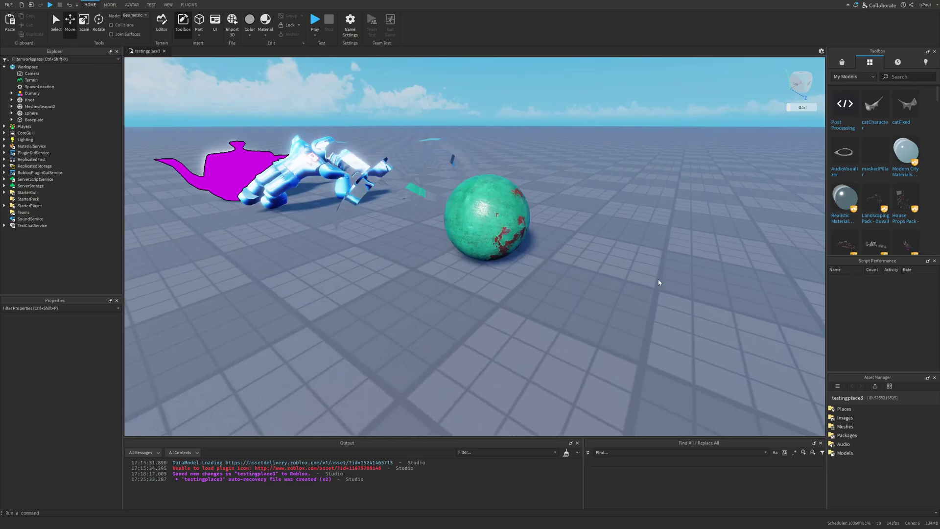
pyautogui.click(431, 210)
pyautogui.click(487, 218)
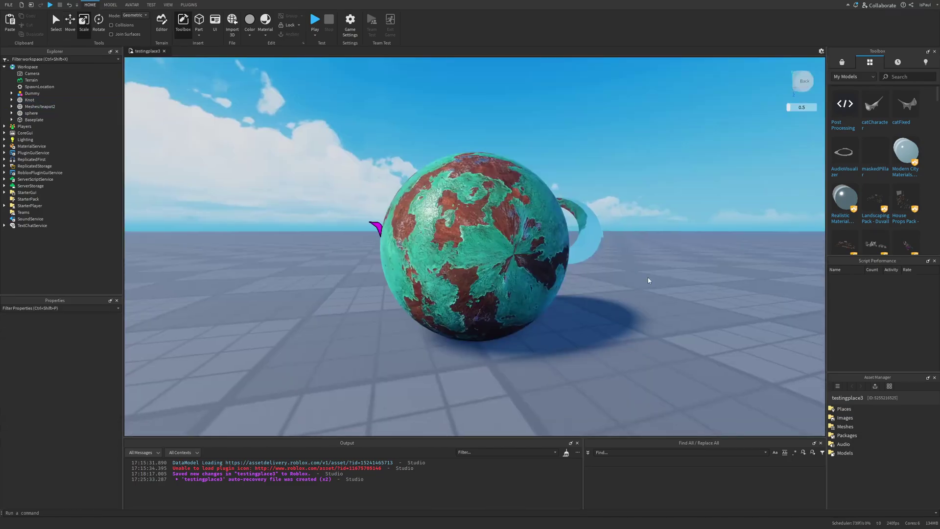
pyautogui.moveTo(648, 280); pyautogui.dragTo(516, 276, button='right')
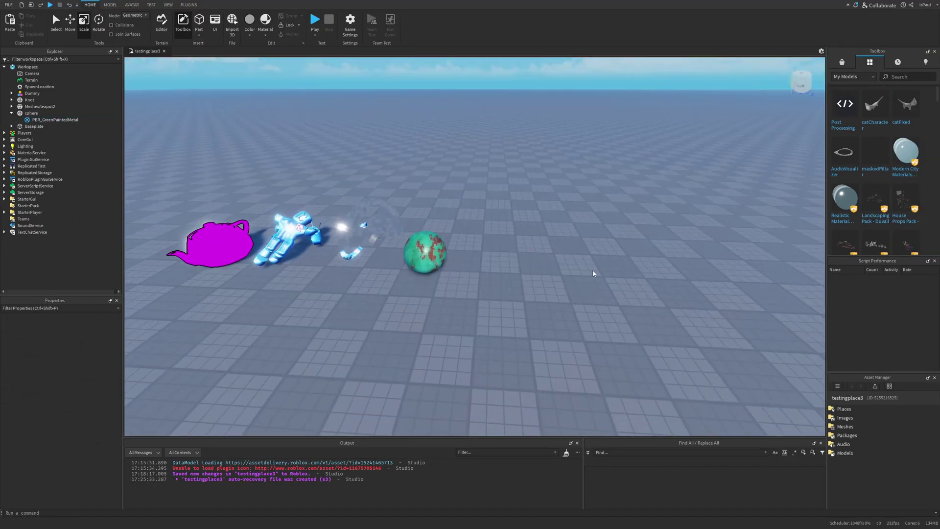
# Open the Terrain Editor on its editing tools and choose the Fill tool
pyautogui.moveTo(594, 270); pyautogui.dragTo(591, 254, button='right')
pyautogui.press('w')
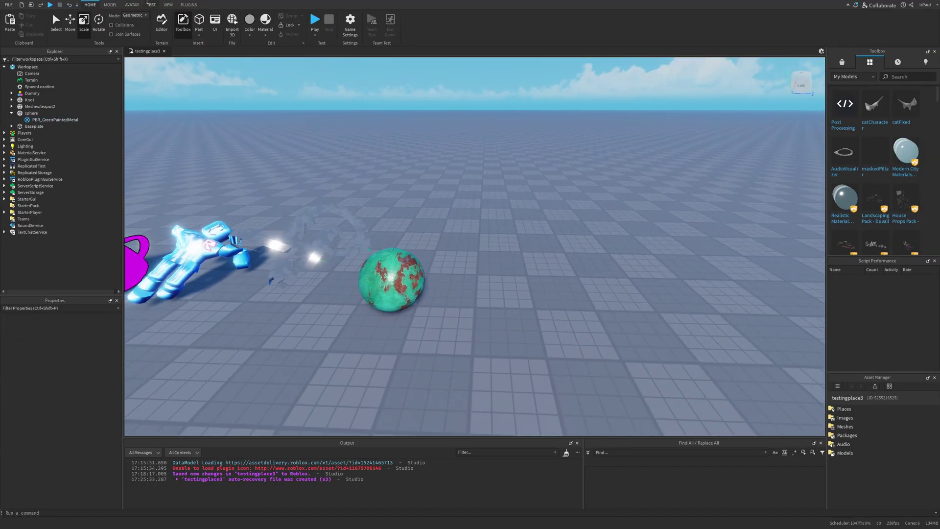
pyautogui.click(168, 5)
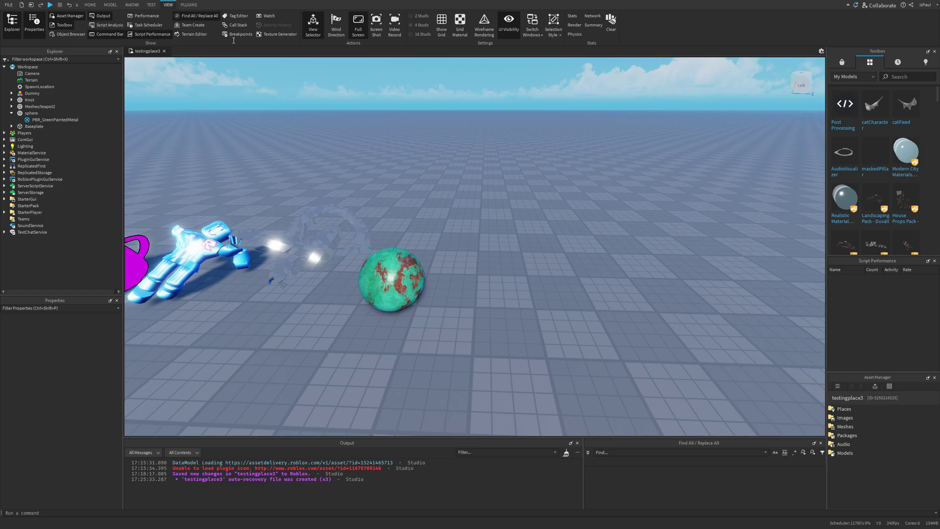
pyautogui.click(194, 34)
pyautogui.click(197, 156)
pyautogui.click(235, 177)
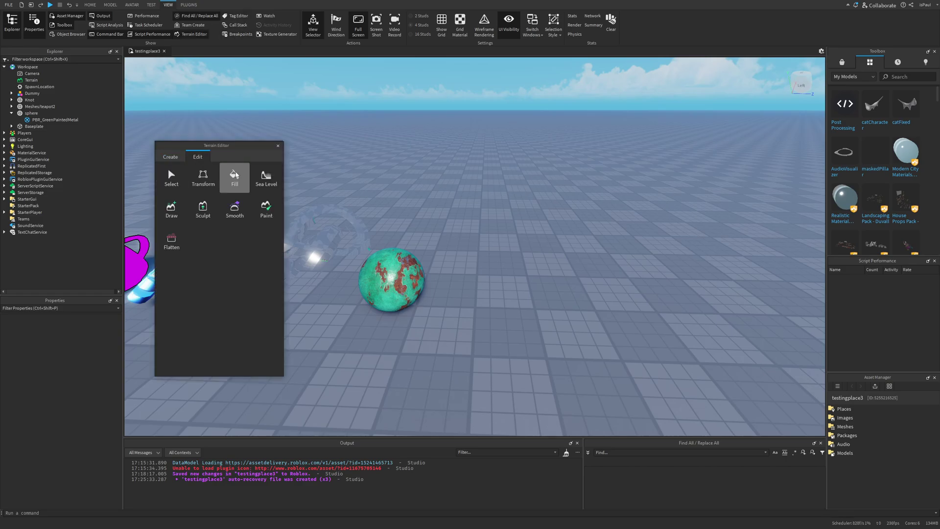
# Shape a fill region on the baseplate near the green sphere and fill it with water terrain
pyautogui.moveTo(518, 230); pyautogui.dragTo(516, 231, button='right')
pyautogui.press('s')
pyautogui.moveTo(372, 139); pyautogui.dragTo(589, 315)
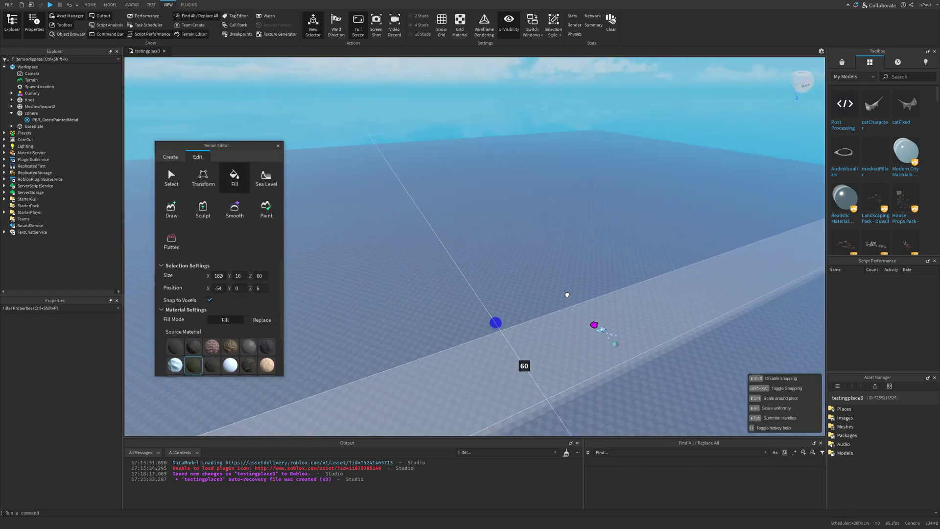
pyautogui.scroll(-3, 191, 303)
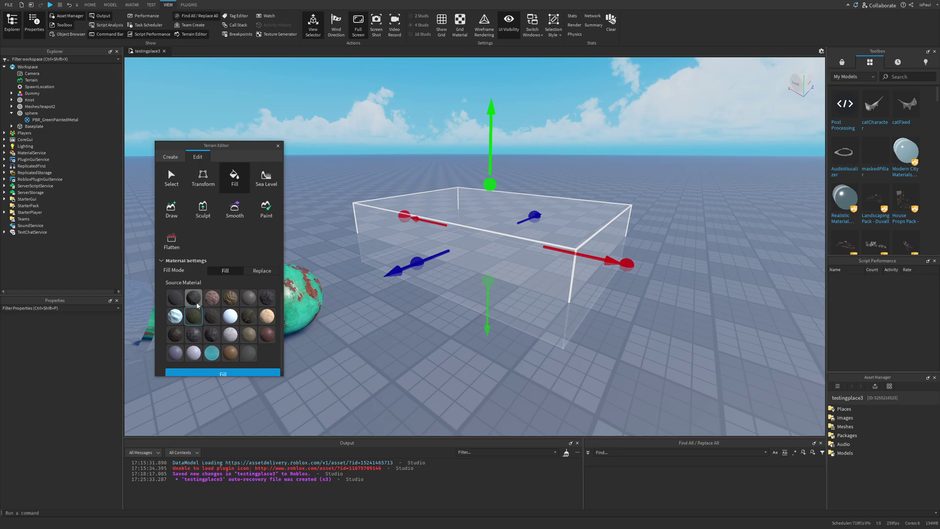
pyautogui.click(212, 346)
pyautogui.click(223, 368)
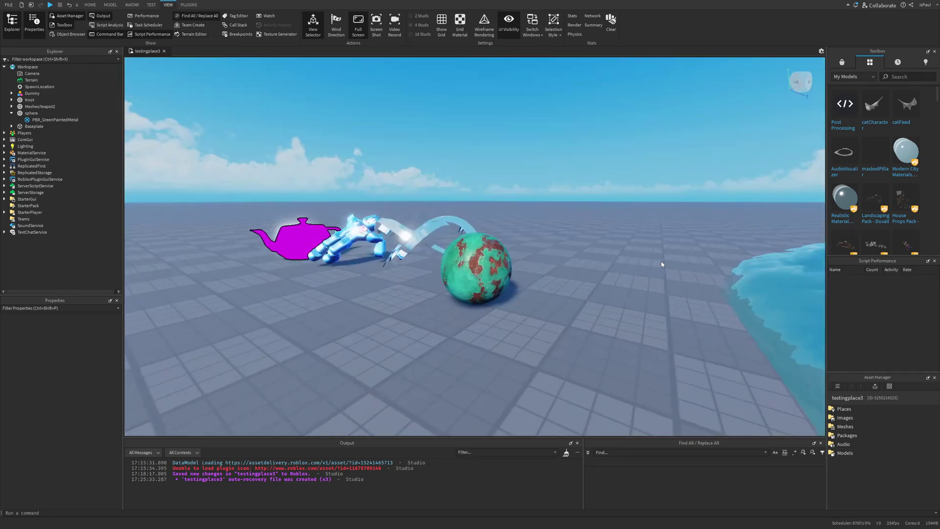
# Examine the water terrain together with the sphere, glass knot, dummy and teapot from several angles
pyautogui.press('a')
pyautogui.moveTo(661, 264); pyautogui.dragTo(641, 263, button='right')
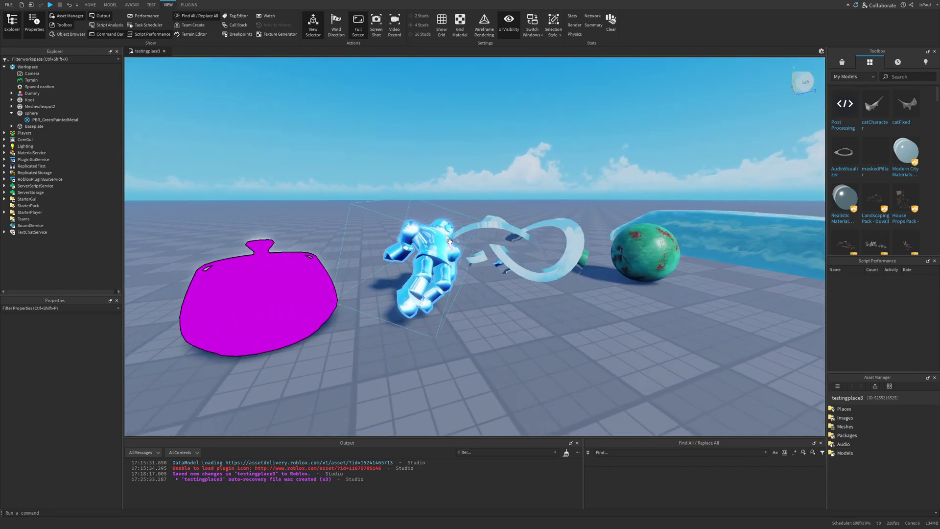
pyautogui.press('w')
pyautogui.moveTo(609, 297); pyautogui.dragTo(519, 283, button='right')
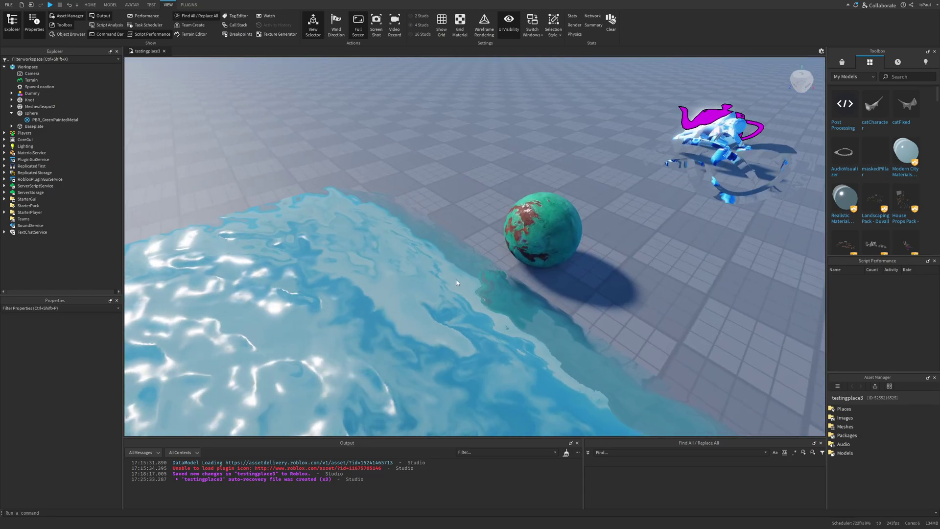
pyautogui.moveTo(527, 211); pyautogui.dragTo(526, 241, button='right')
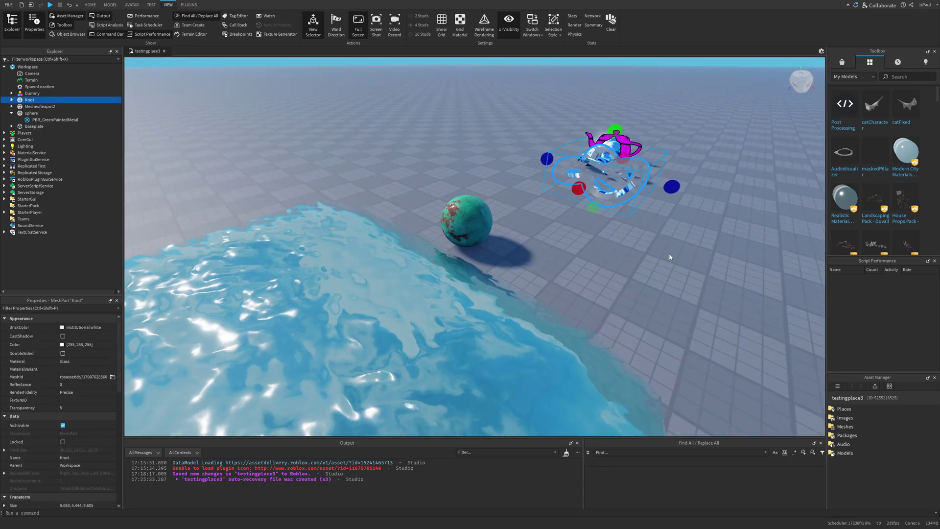
# Move the glass knot about 18.4 studs toward the water, next to the green sphere
pyautogui.hotkey('ctrl', '2')
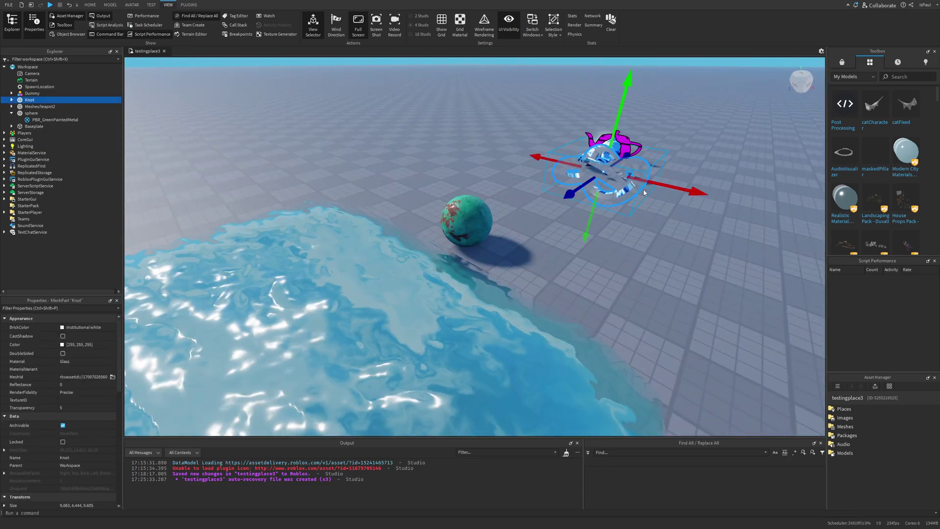
pyautogui.moveTo(643, 190); pyautogui.dragTo(636, 245)
pyautogui.moveTo(622, 205); pyautogui.dragTo(525, 300)
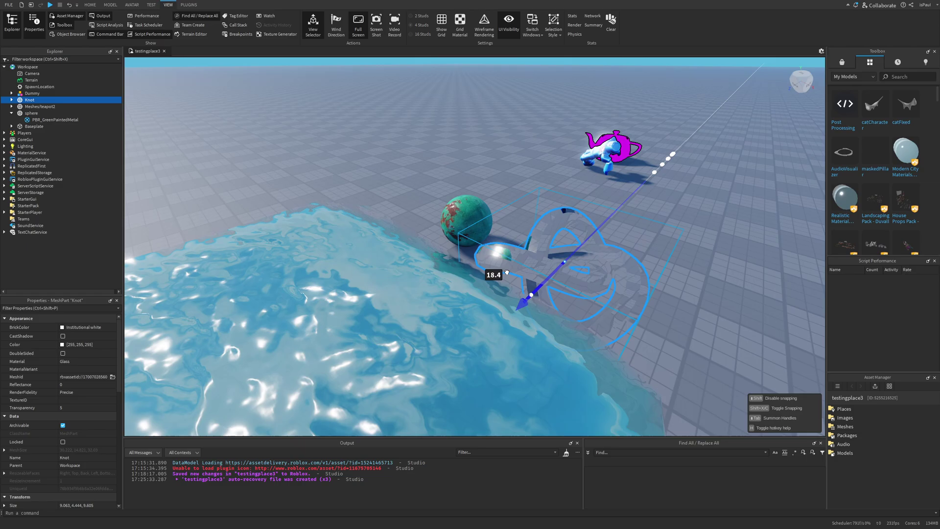
pyautogui.click(707, 332)
# Inspect the glass knot up close against the water, the sphere and the sky
pyautogui.moveTo(707, 332); pyautogui.dragTo(694, 354, button='right')
pyautogui.click(550, 288)
pyautogui.scroll(10, 550, 288)
pyautogui.moveTo(640, 285); pyautogui.dragTo(514, 286, button='right')
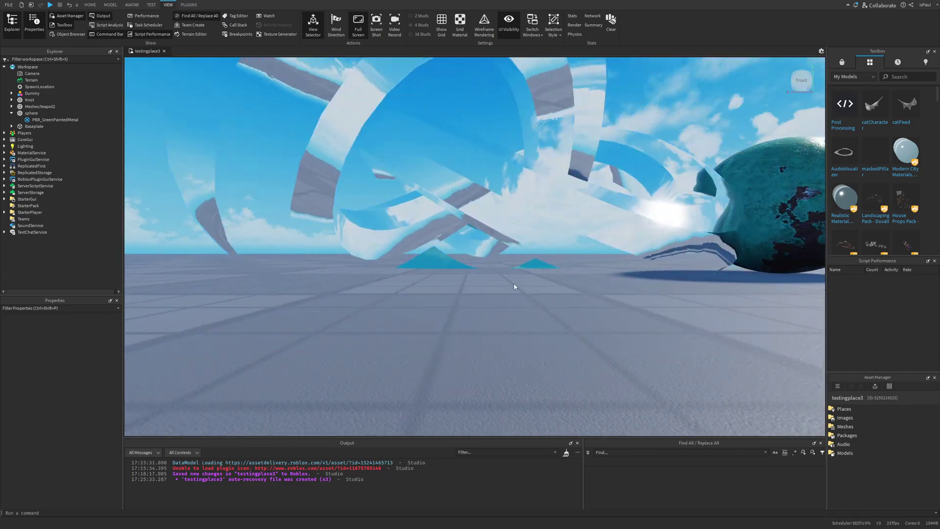
pyautogui.scroll(5, 566, 301)
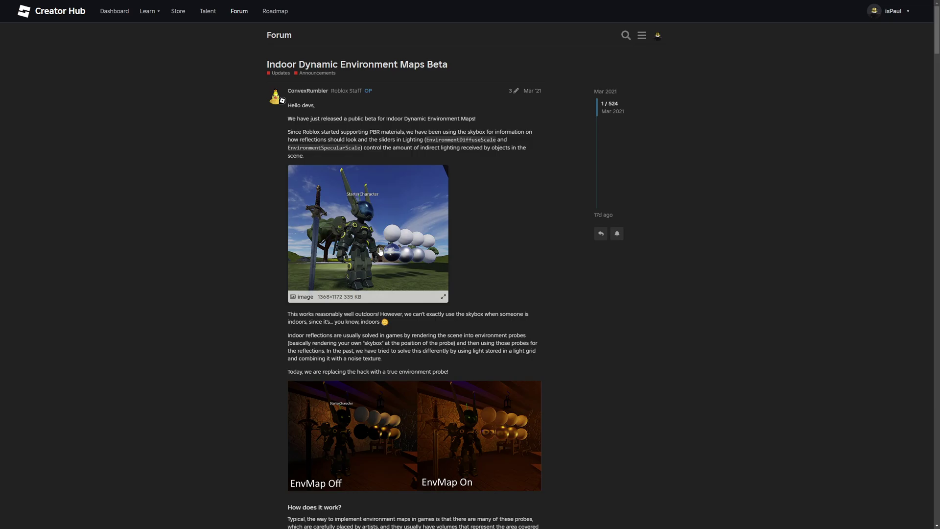
# Read the opening of the "Indoor Dynamic Environment Maps Beta" forum post and view its EnvMap Off/On comparison image enlarged
pyautogui.moveTo(288, 60); pyautogui.dragTo(472, 78)
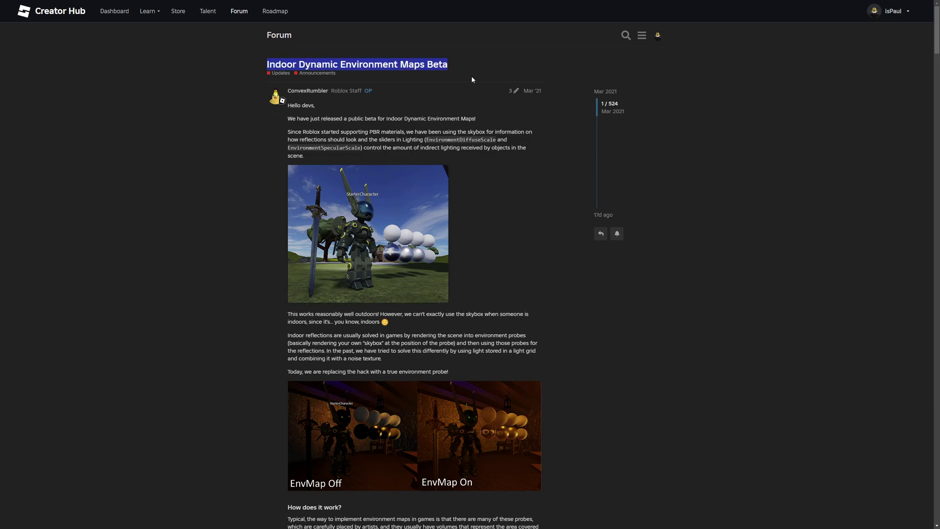
pyautogui.click(474, 73)
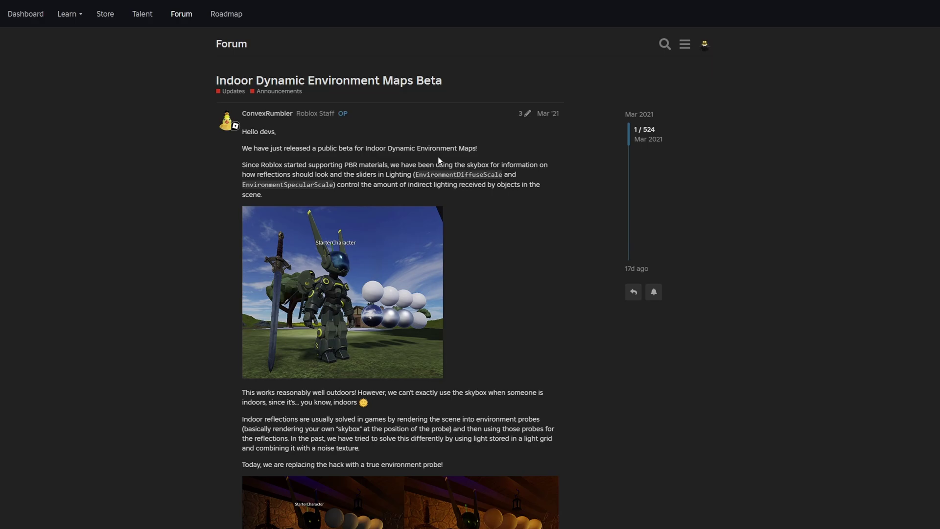
pyautogui.click(485, 169)
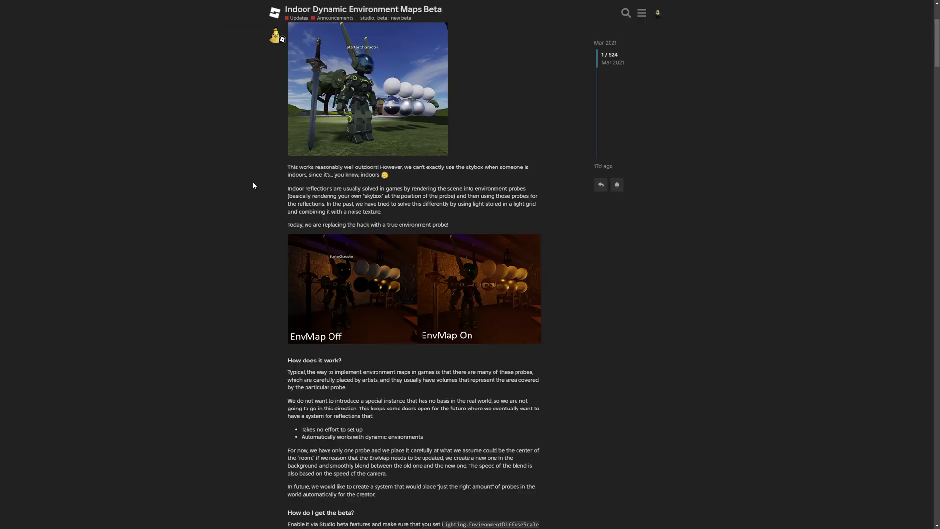
pyautogui.scroll(-2, 252, 182)
pyautogui.scroll(1, 254, 178)
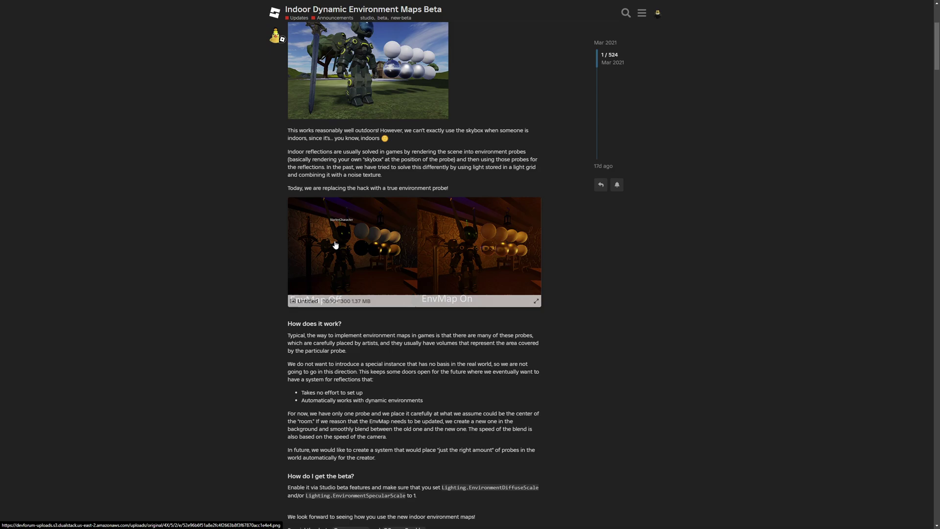
pyautogui.click(348, 239)
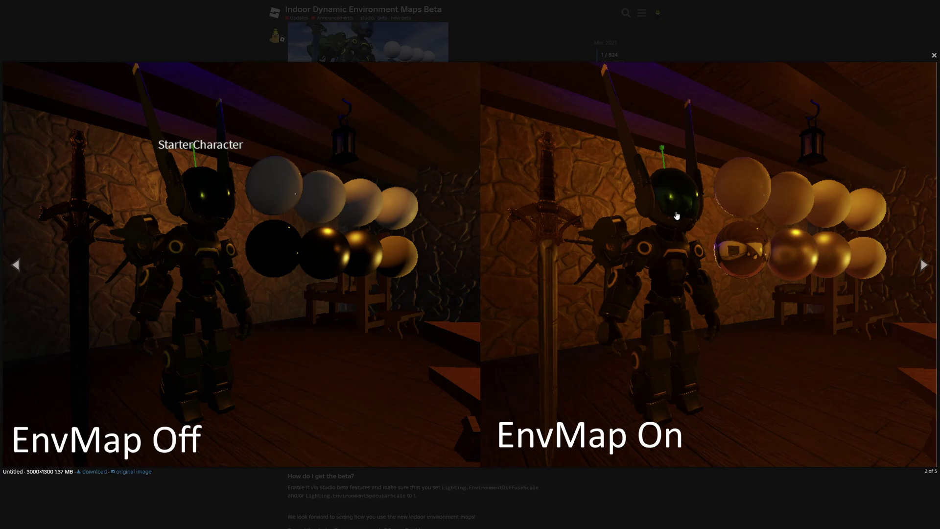
pyautogui.click(759, 253)
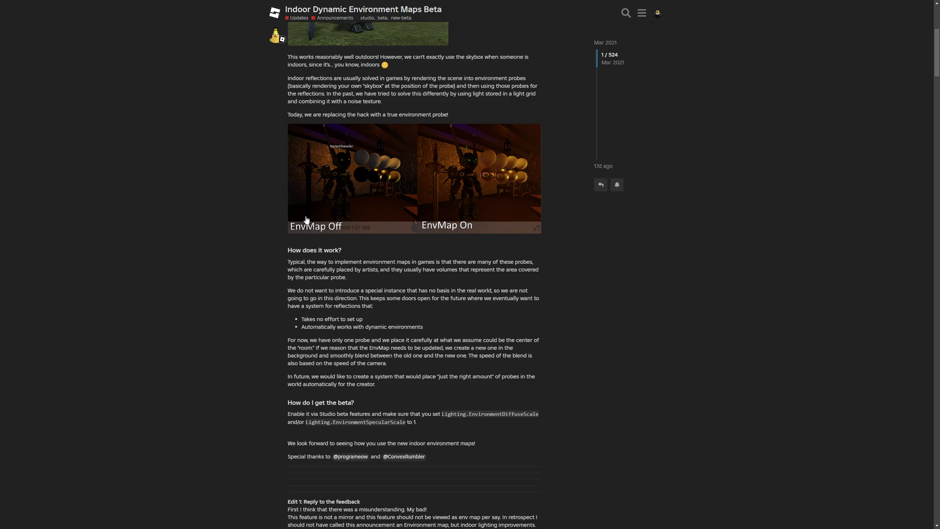
# Read the forum post down to its "Why no screen space reflections" section, highlighting the key sentences, and return to the title
pyautogui.scroll(-15, 572, 205)
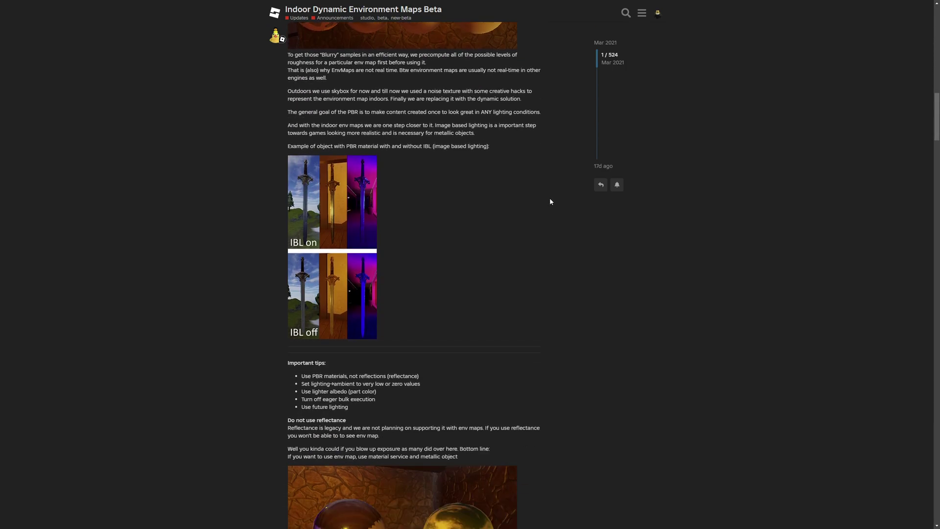
pyautogui.scroll(-20, 550, 199)
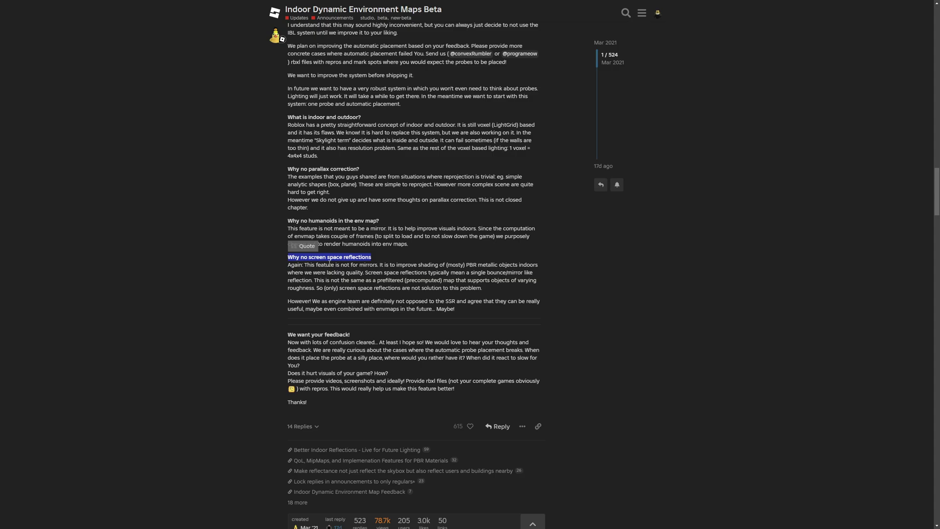
pyautogui.click(172, 336)
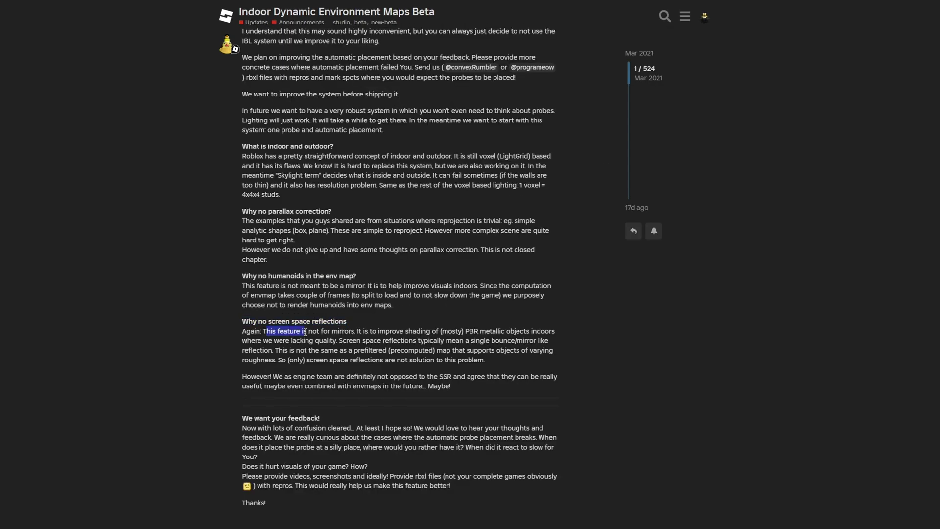
pyautogui.moveTo(357, 331); pyautogui.dragTo(391, 331)
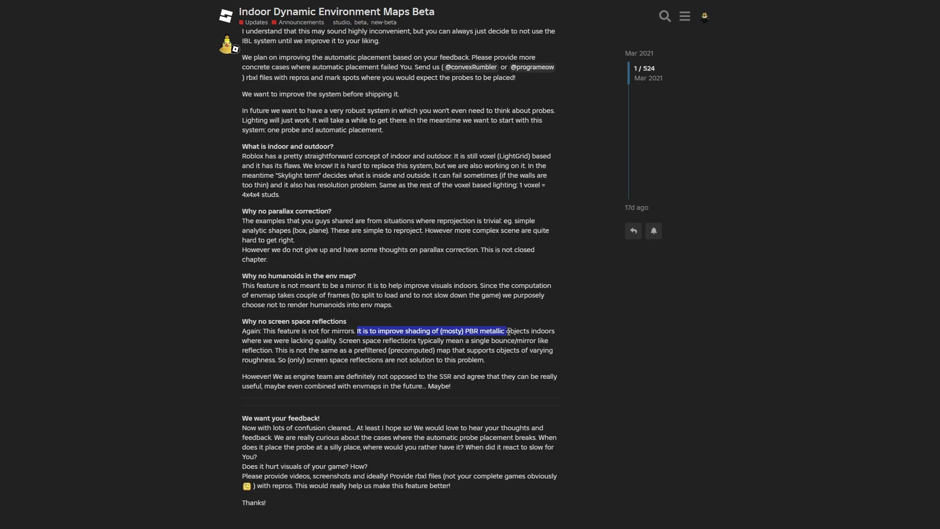
pyautogui.moveTo(559, 331); pyautogui.dragTo(560, 331)
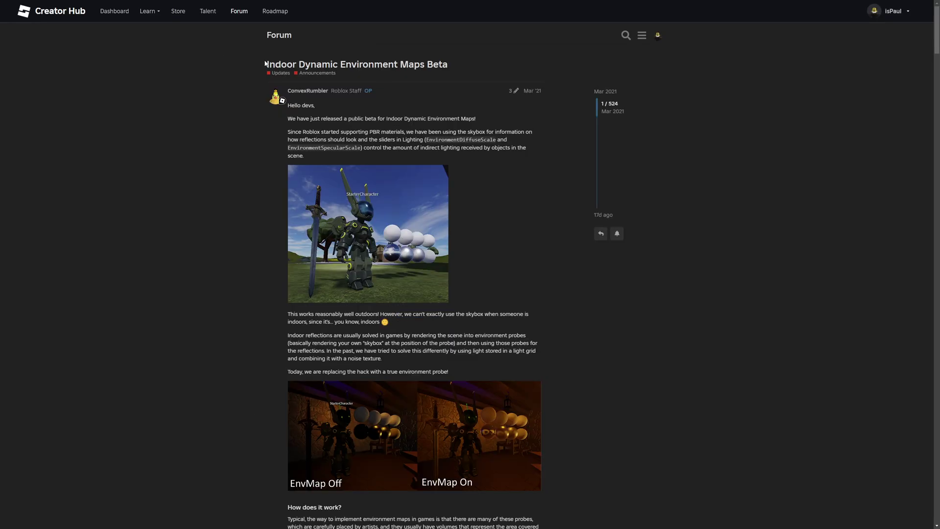
pyautogui.moveTo(322, 62); pyautogui.dragTo(479, 66)
pyautogui.middleClick(561, 200)
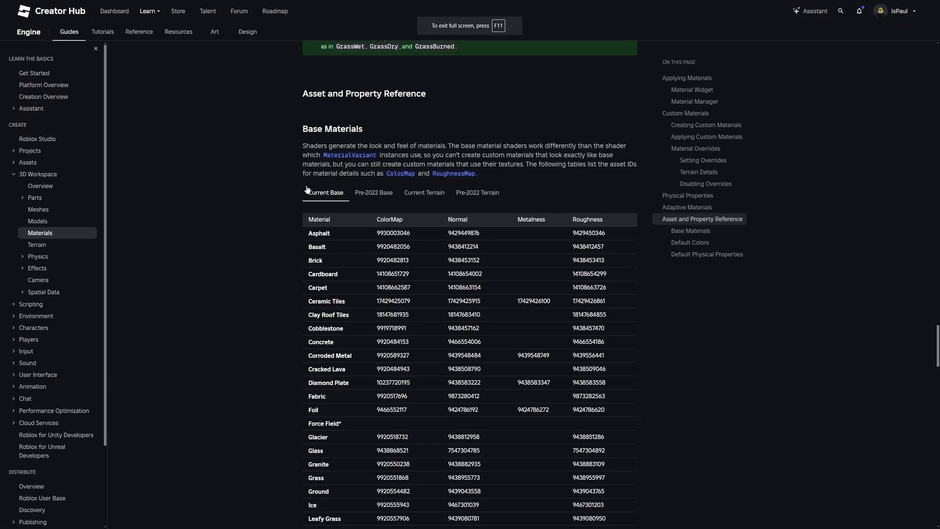
# Read the Base Materials paragraph in the Creator Hub Materials guide, highlighting its sentences, and look through the Current Base asset table
pyautogui.scroll(-1, 342, 200)
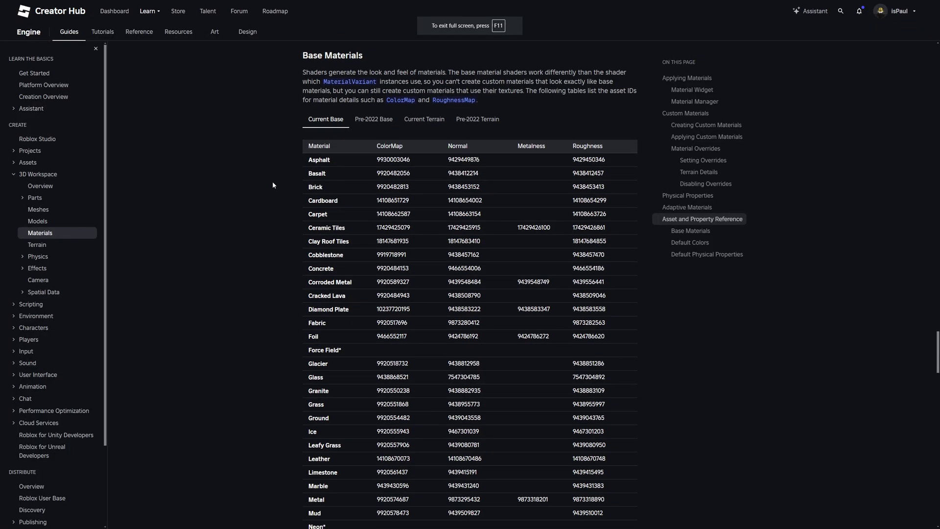
pyautogui.scroll(2, 342, 201)
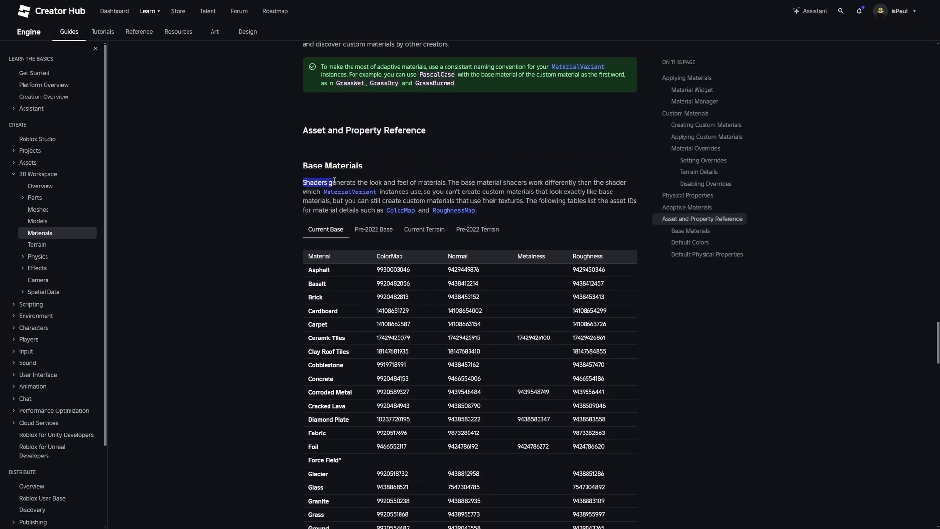
pyautogui.moveTo(331, 182); pyautogui.dragTo(393, 185)
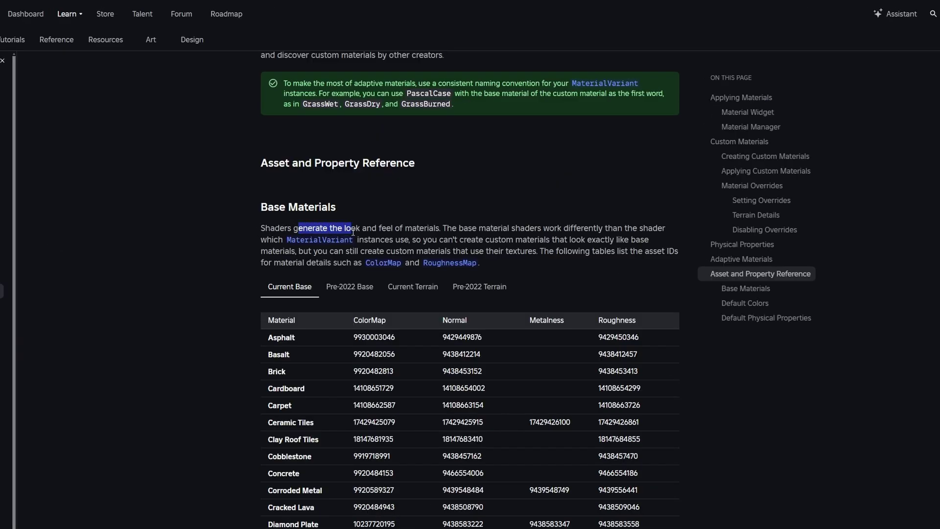
pyautogui.moveTo(452, 228); pyautogui.dragTo(491, 225)
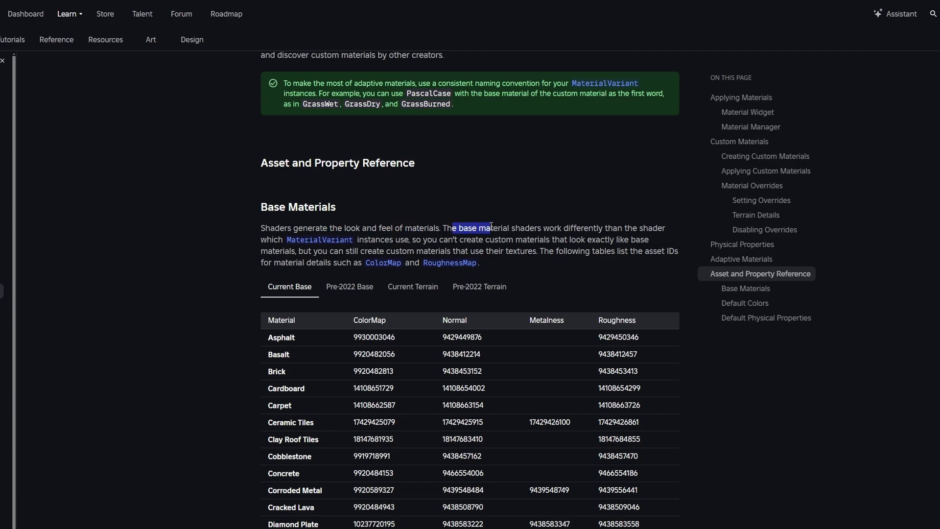
pyautogui.moveTo(552, 232); pyautogui.dragTo(284, 240)
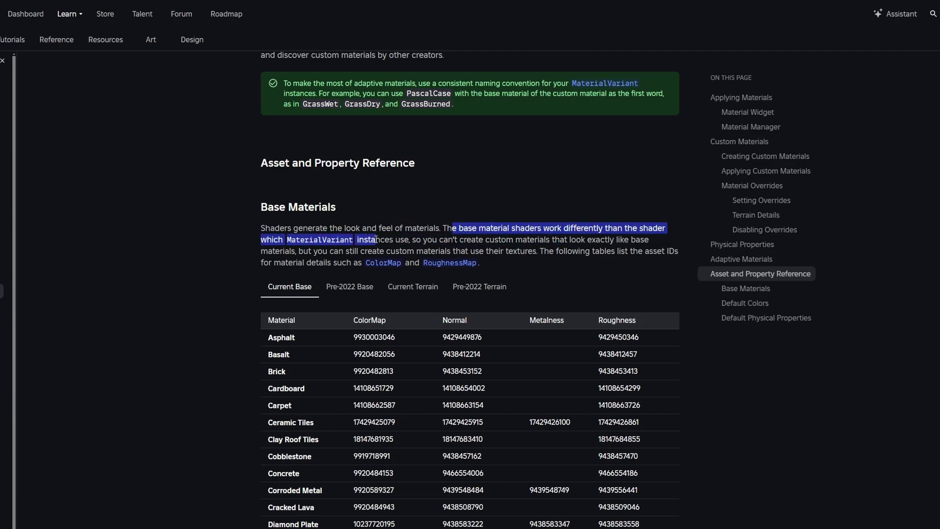
pyautogui.moveTo(412, 240); pyautogui.dragTo(465, 241)
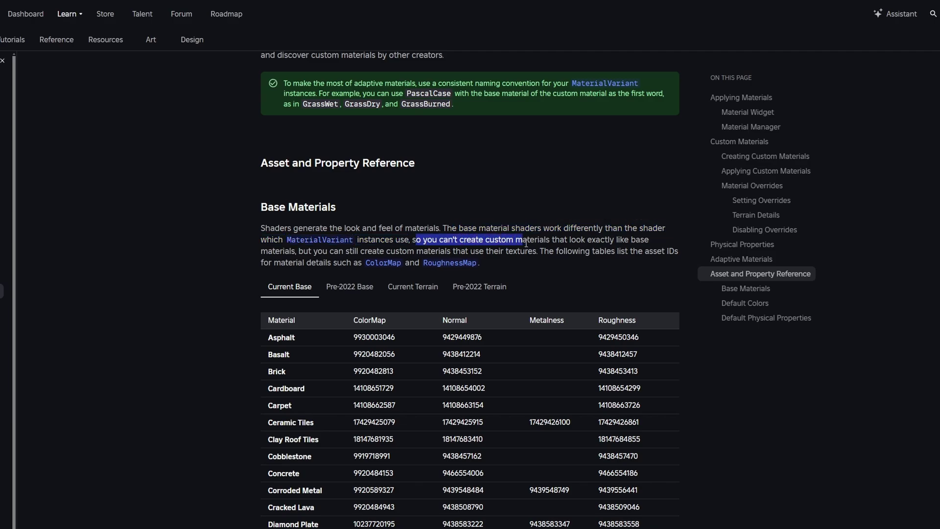
pyautogui.moveTo(640, 246); pyautogui.dragTo(637, 248)
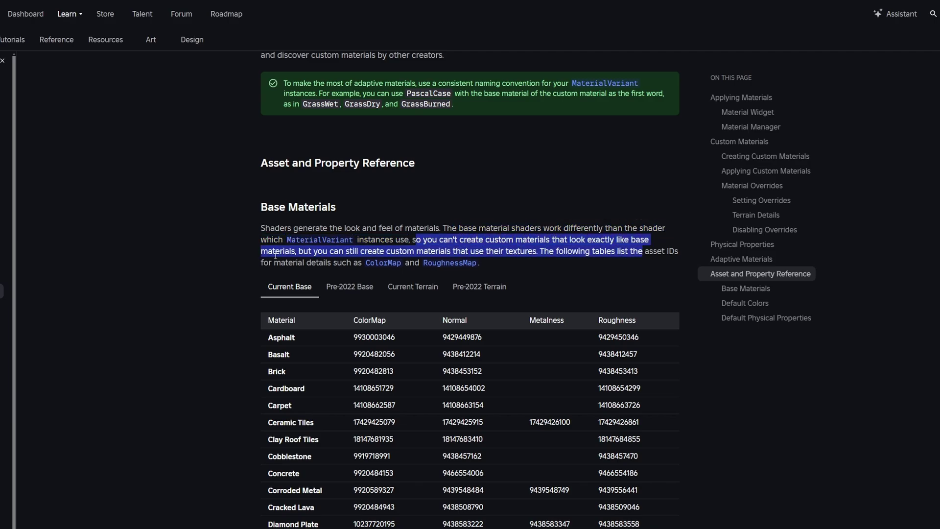
pyautogui.moveTo(317, 251); pyautogui.dragTo(381, 251)
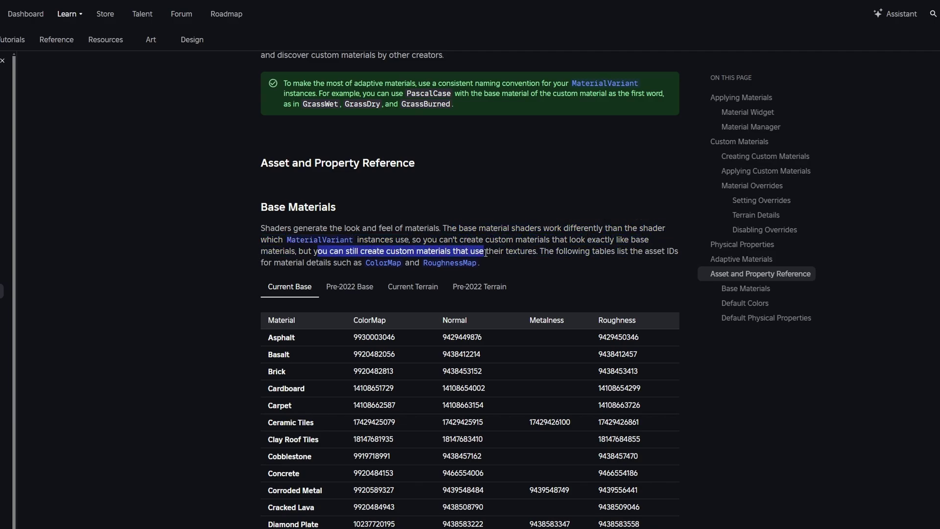
pyautogui.click(473, 238)
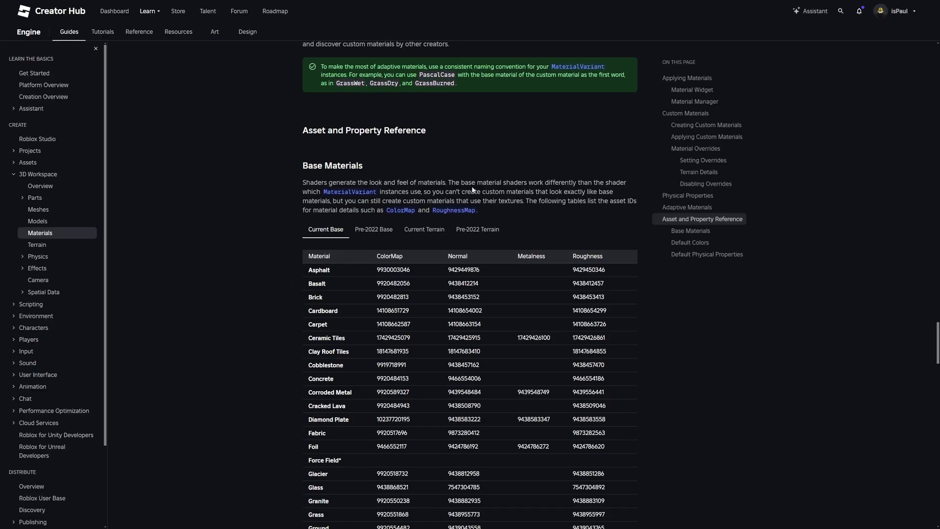
pyautogui.scroll(-8, 490, 191)
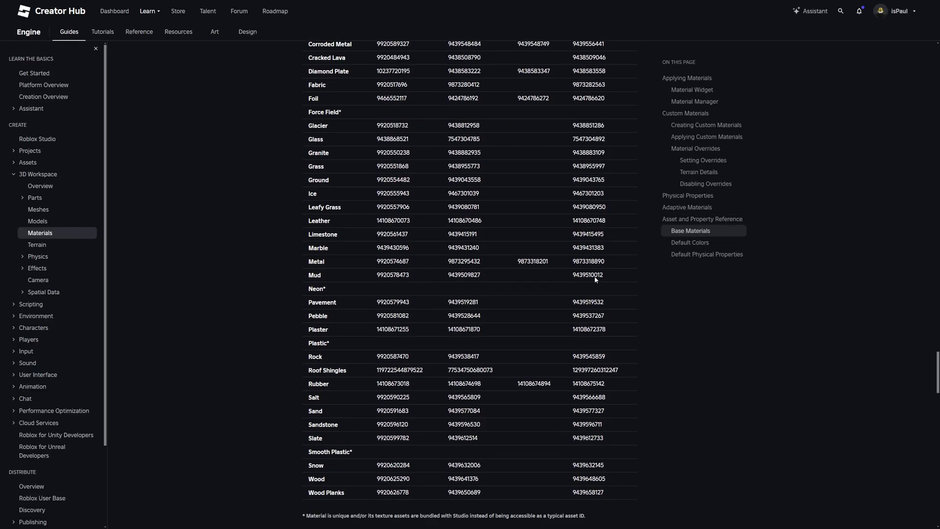
# Reread the Base Materials paragraph, highlighting the MaterialVariant mention, and look through the Current Base asset table
pyautogui.scroll(7, 480, 274)
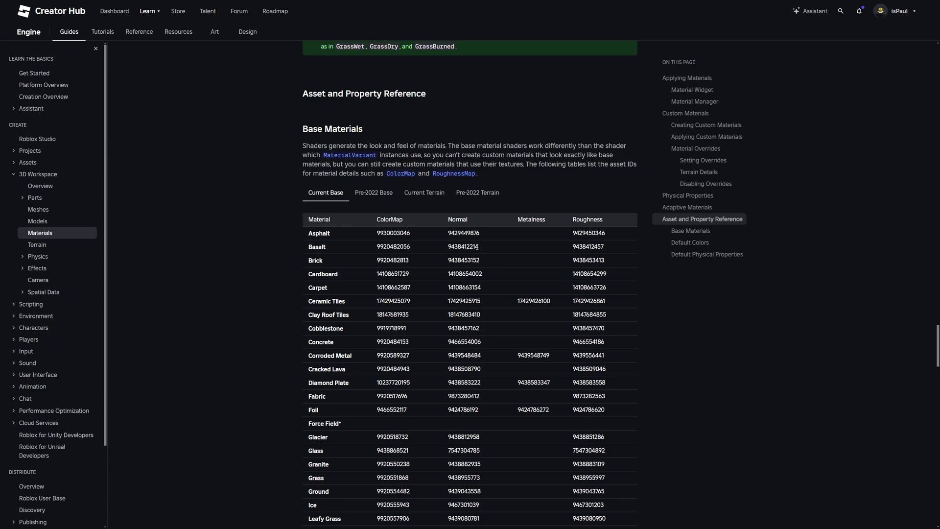
pyautogui.moveTo(376, 155); pyautogui.dragTo(323, 156)
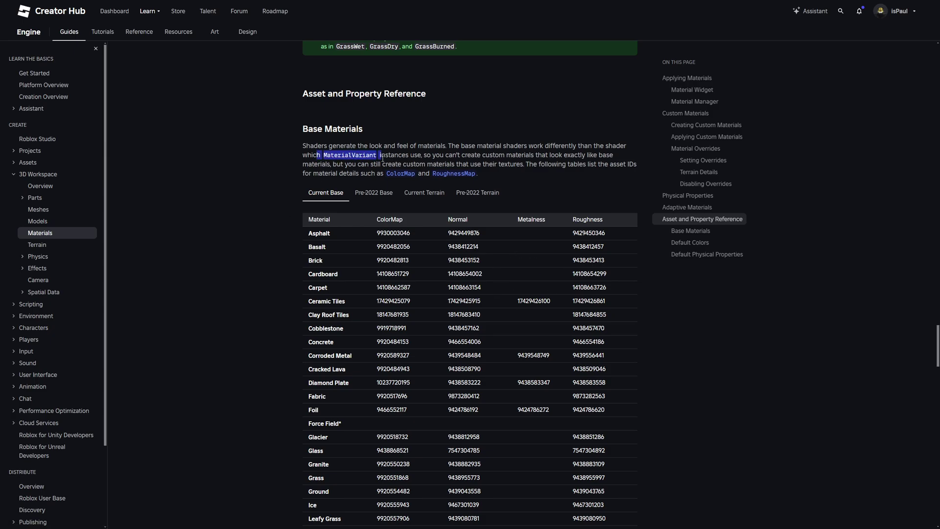
pyautogui.moveTo(312, 156); pyautogui.dragTo(384, 156)
pyautogui.scroll(-5, 387, 161)
pyautogui.scroll(5, 391, 186)
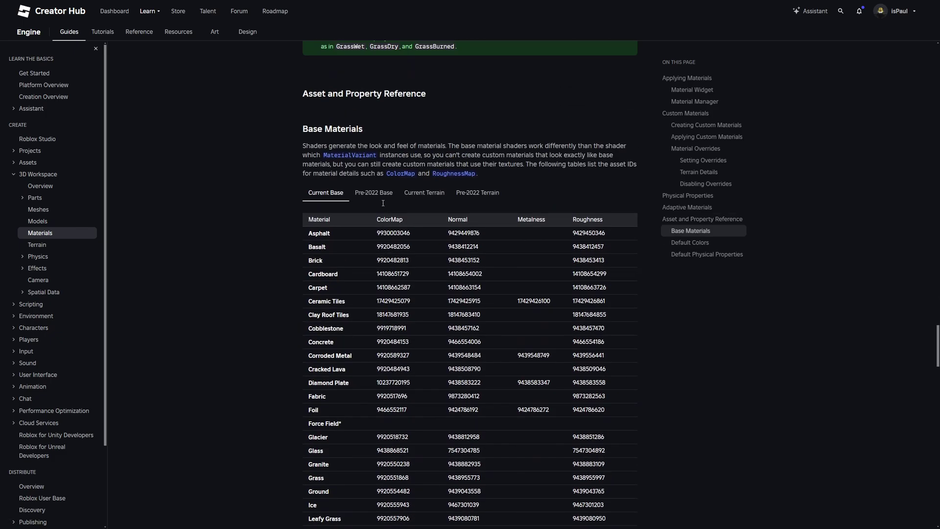
pyautogui.scroll(-6, 402, 208)
pyautogui.scroll(-4, 406, 209)
pyautogui.scroll(9, 413, 213)
# View the Pre-2022 Base, Current Terrain and Pre-2022 Terrain asset tables, and return to the Current Base table
pyautogui.click(371, 195)
pyautogui.click(424, 195)
pyautogui.click(471, 196)
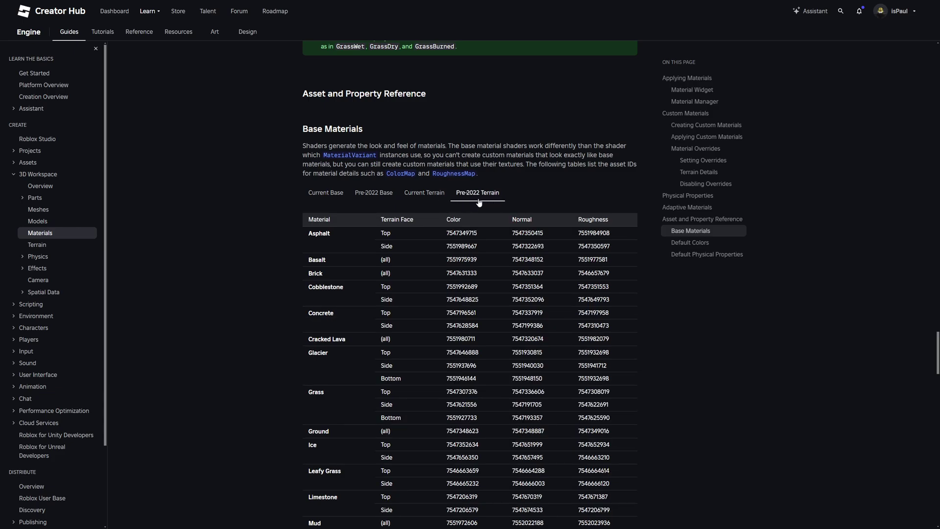
pyautogui.click(325, 193)
pyautogui.scroll(-3, 289, 177)
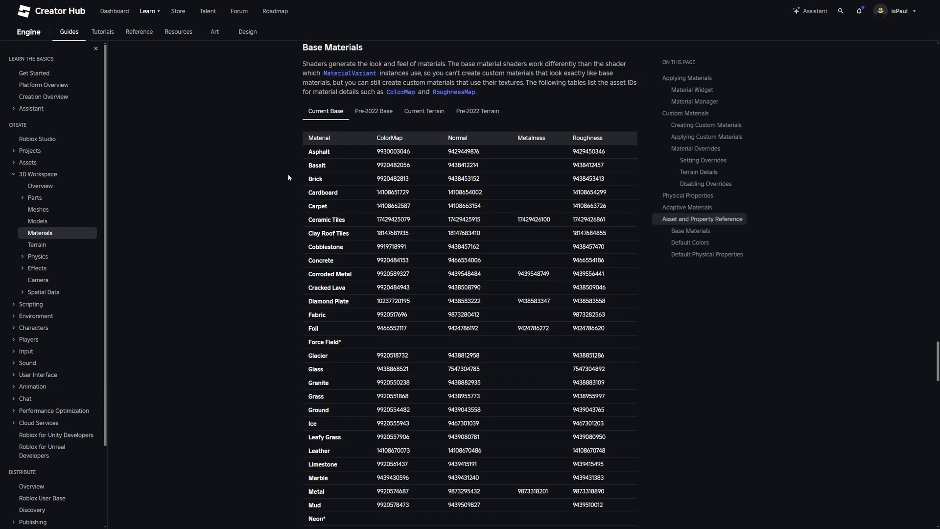
pyautogui.scroll(-1, 504, 226)
pyautogui.scroll(2, 503, 189)
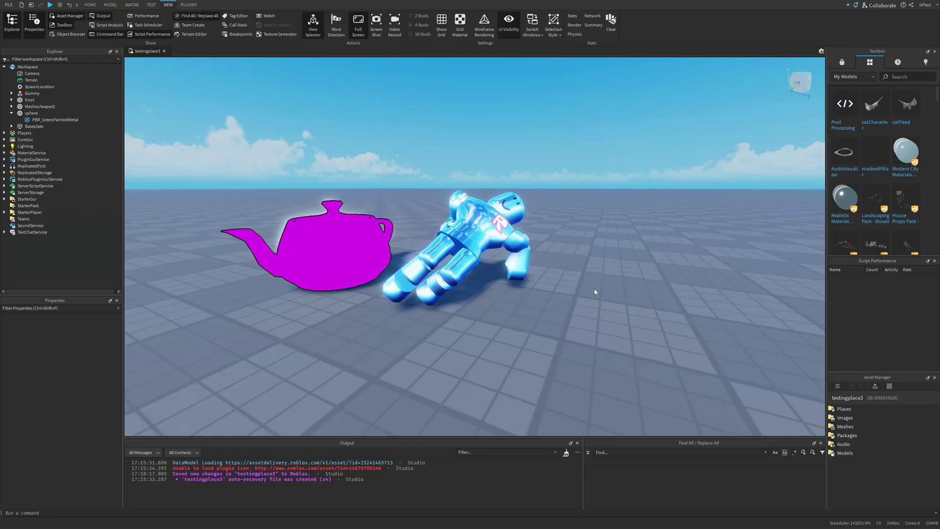
# Switch to Roblox Studio and inspect the highlighted purple teapot and the glossy blue dummy from near and far
pyautogui.moveTo(603, 276); pyautogui.dragTo(551, 251, button='right')
pyautogui.press('w')
pyautogui.press('s')
pyautogui.press('w')
pyautogui.press('s')
pyautogui.press('s')
pyautogui.press('w')
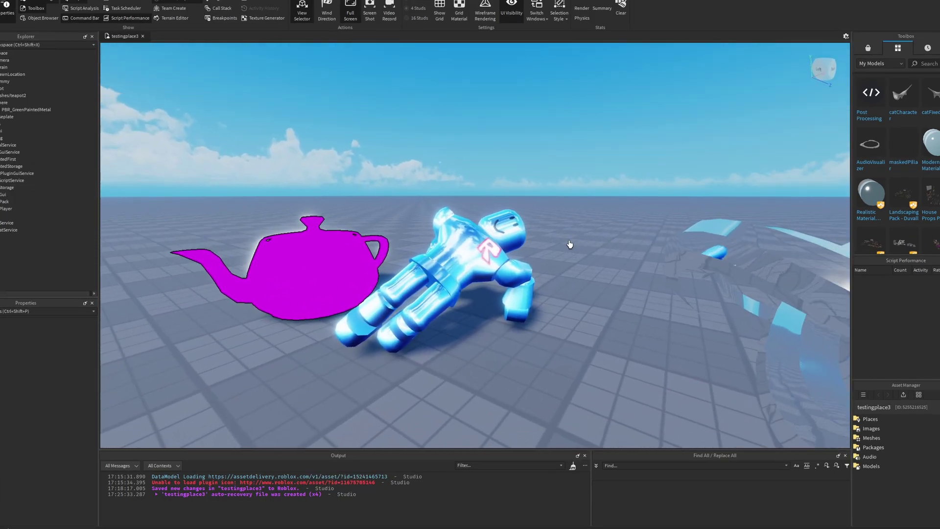
pyautogui.scroll(3, 569, 244)
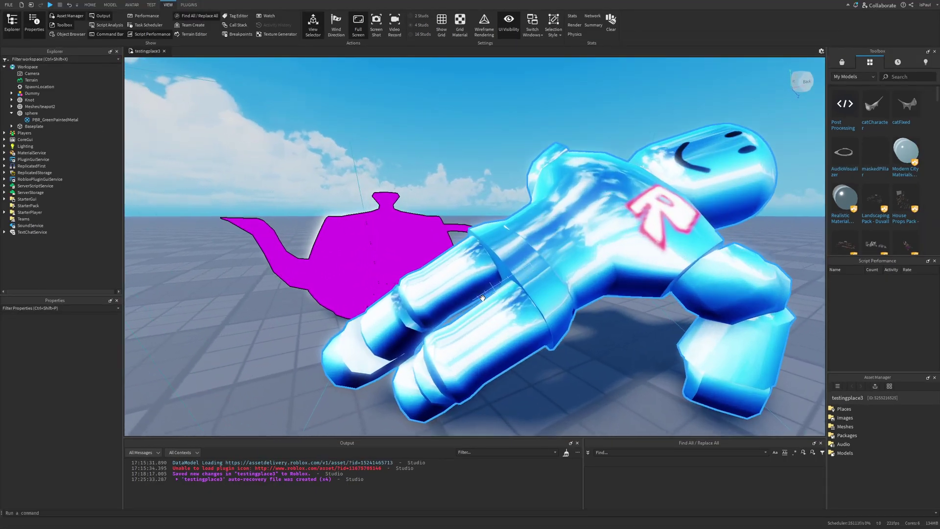
pyautogui.scroll(-5, 553, 290)
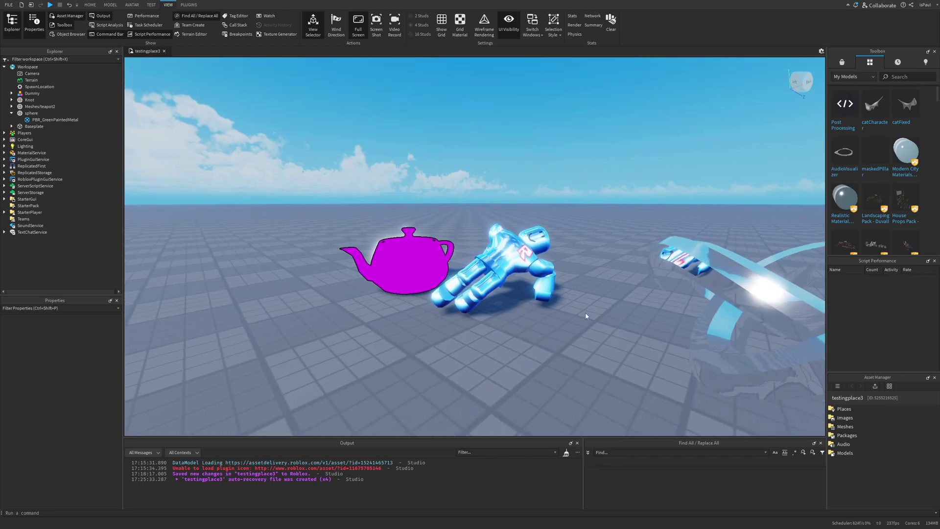
# Compare the teapot and dummy with the glass knot, the green sphere and the water from several angles
pyautogui.moveTo(586, 315); pyautogui.dragTo(624, 250, button='right')
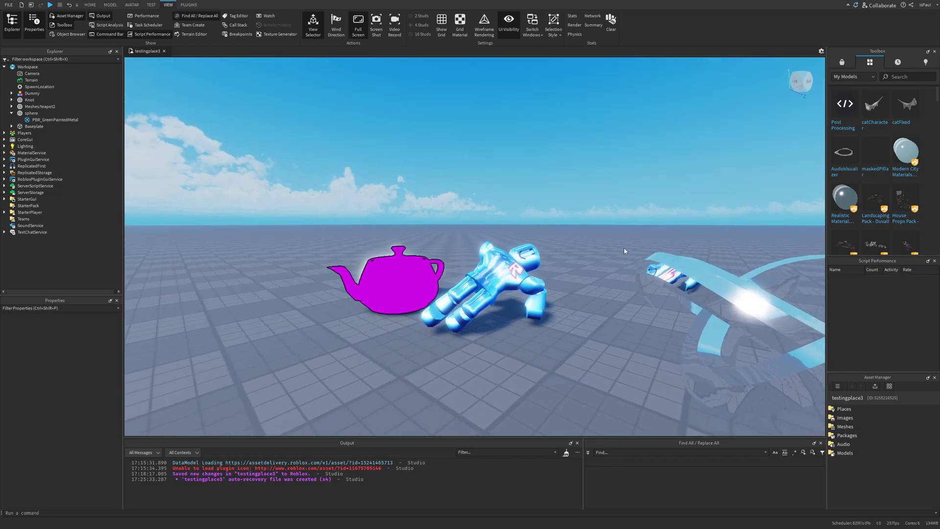
pyautogui.moveTo(598, 216); pyautogui.dragTo(587, 269, button='right')
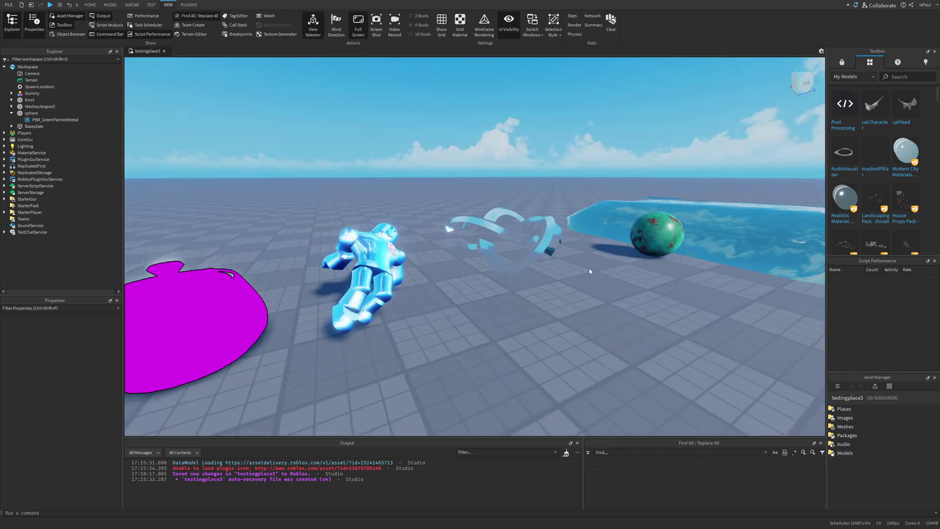
pyautogui.scroll(4, 587, 269)
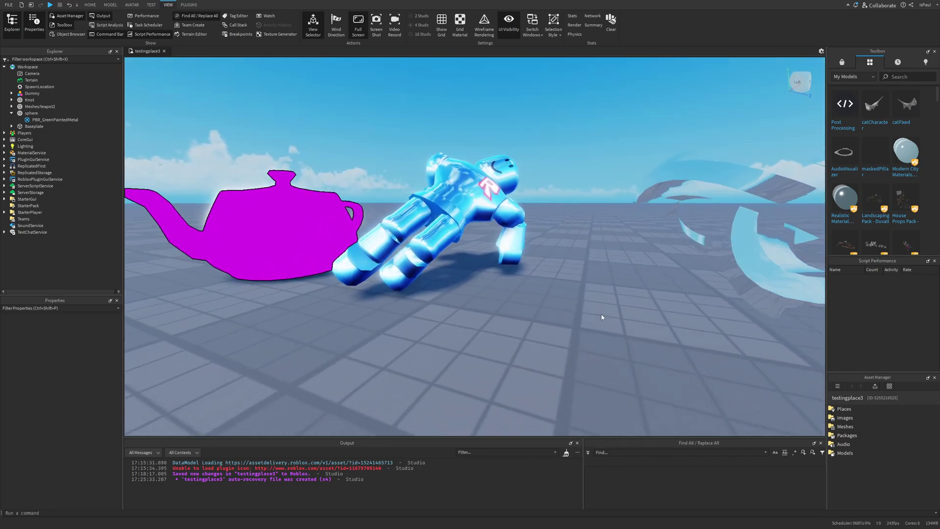
pyautogui.scroll(-3, 602, 318)
pyautogui.moveTo(604, 297); pyautogui.dragTo(545, 272, button='right')
pyautogui.scroll(-2, 578, 279)
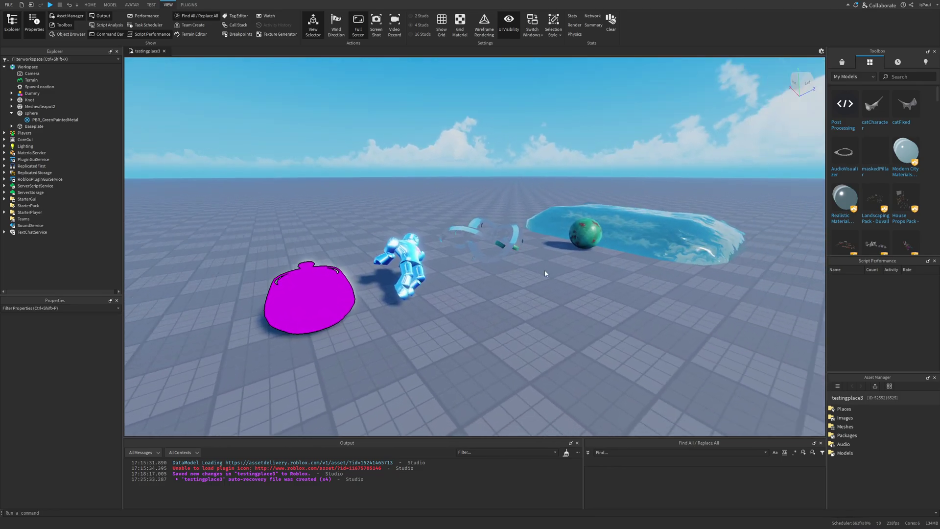
pyautogui.moveTo(630, 300); pyautogui.dragTo(548, 274, button='right')
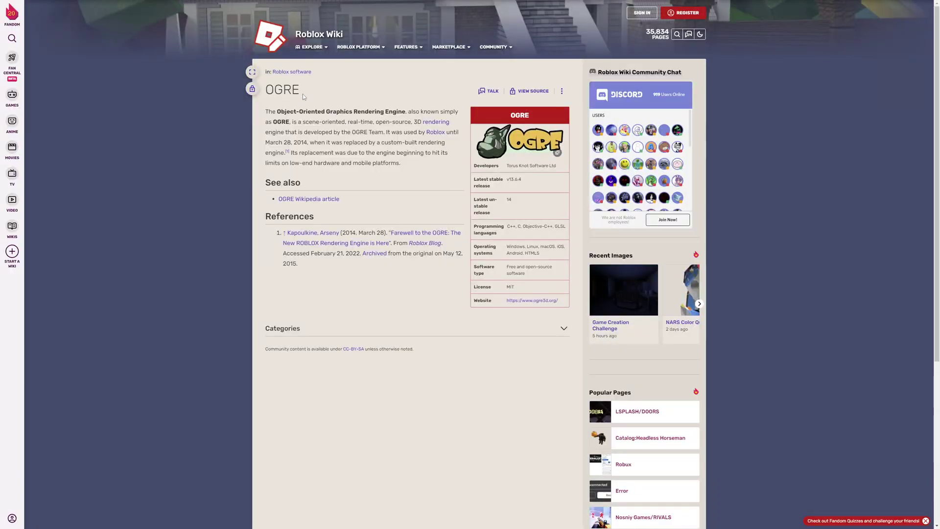
# Read the Roblox Wiki's OGRE article, highlighting the March 28, 2014 date and the sentences on the custom-built rendering engine
pyautogui.moveTo(308, 142); pyautogui.dragTo(263, 144)
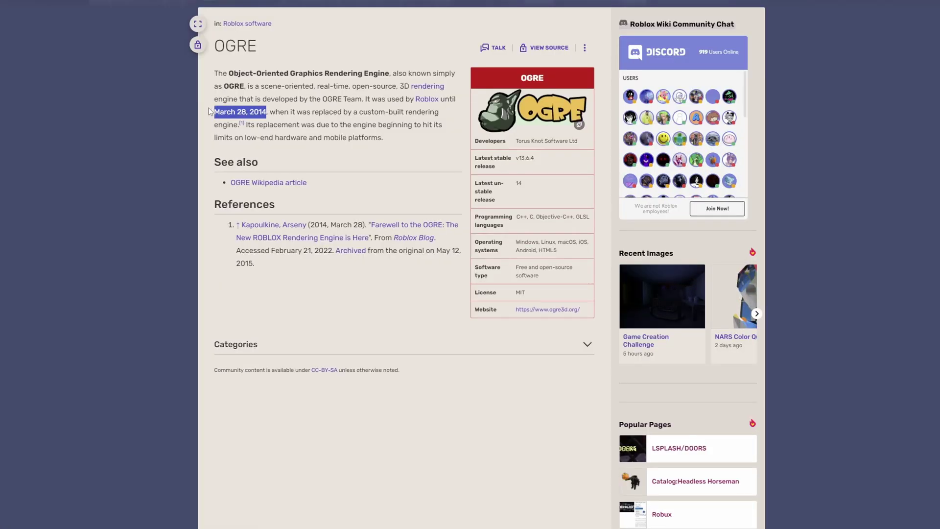
pyautogui.click(240, 123)
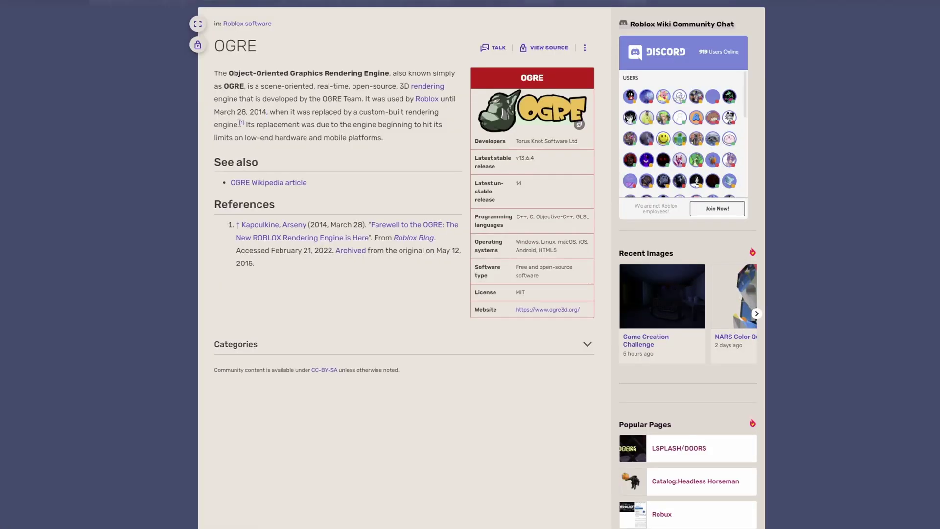
pyautogui.moveTo(214, 111); pyautogui.dragTo(267, 112)
pyautogui.click(267, 114)
pyautogui.moveTo(424, 123); pyautogui.dragTo(429, 124)
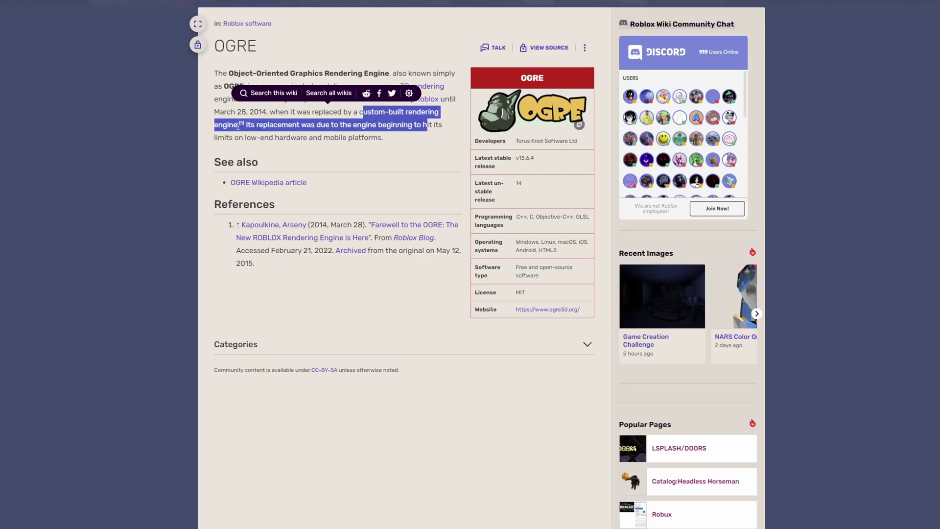
pyautogui.click(430, 125)
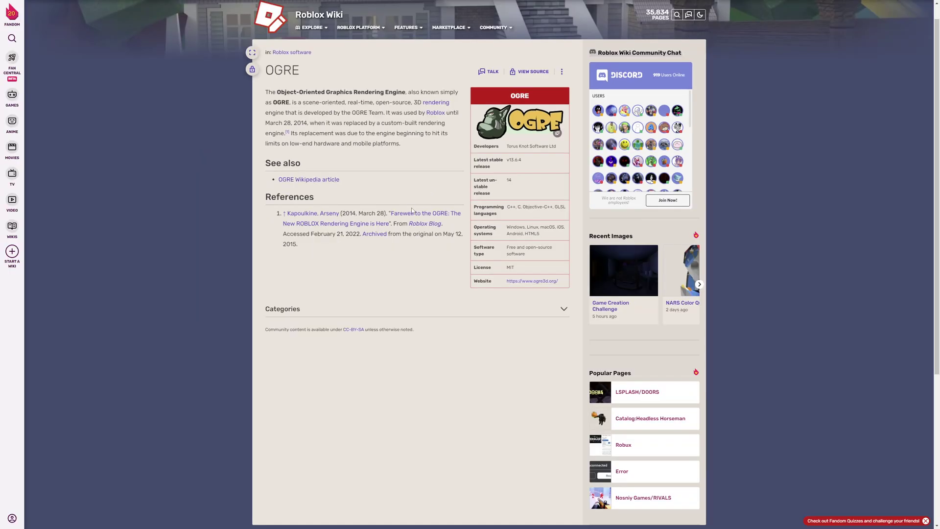
# Open the referenced "Farewell to the OGRE" blog post and read its title and opening sentence, highlighting the text
pyautogui.click(426, 217)
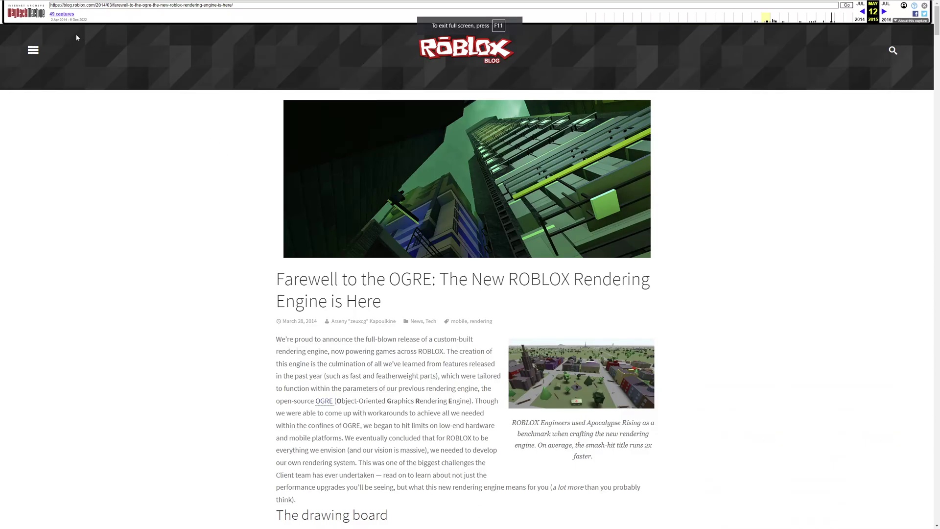
pyautogui.scroll(-3, 198, 126)
pyautogui.moveTo(276, 133); pyautogui.dragTo(611, 130)
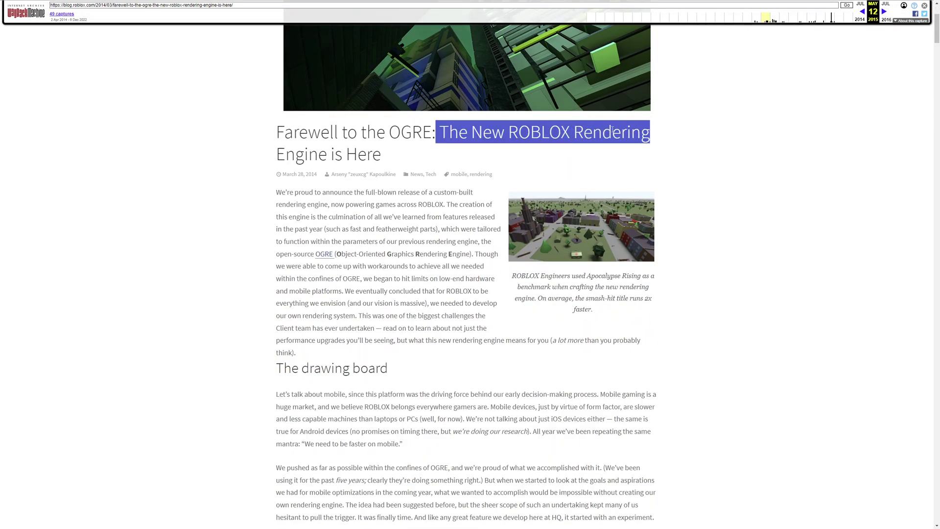
pyautogui.moveTo(402, 154); pyautogui.dragTo(256, 153)
pyautogui.click(256, 153)
pyautogui.scroll(3, 491, 53)
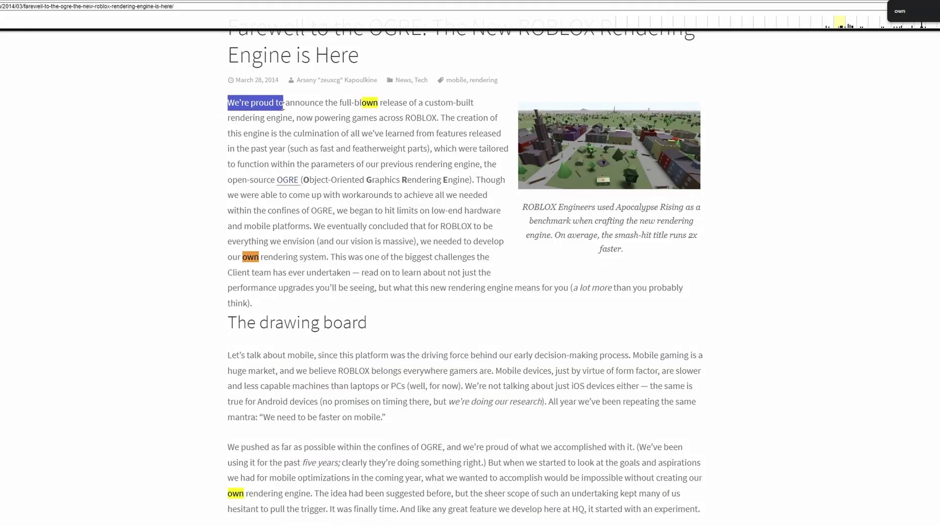
pyautogui.moveTo(283, 103); pyautogui.dragTo(467, 105)
pyautogui.moveTo(236, 118); pyautogui.dragTo(284, 116)
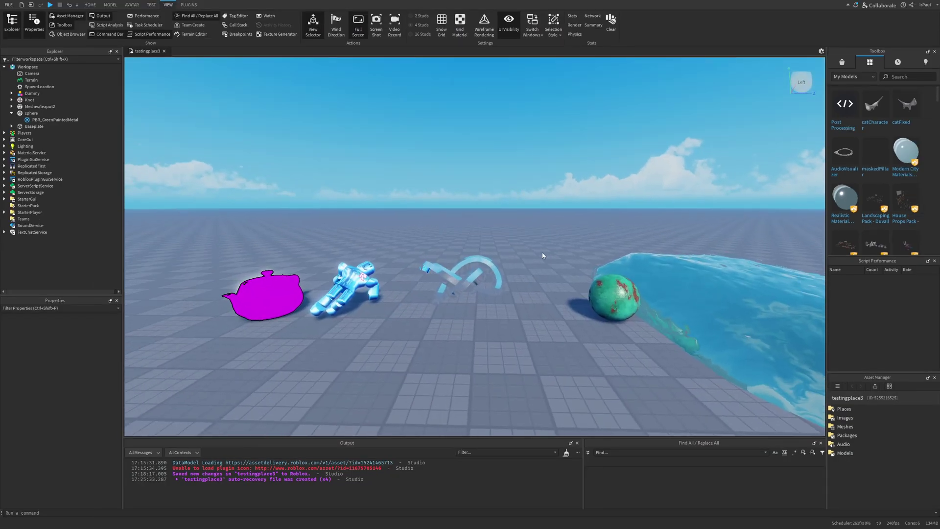
# Return to Roblox Studio and survey the whole row of test objects, from the teapot to the water, from both ends
pyautogui.moveTo(542, 252); pyautogui.dragTo(560, 253, button='right')
pyautogui.press('a')
pyautogui.moveTo(531, 302); pyautogui.dragTo(533, 301, button='right')
pyautogui.press('s')
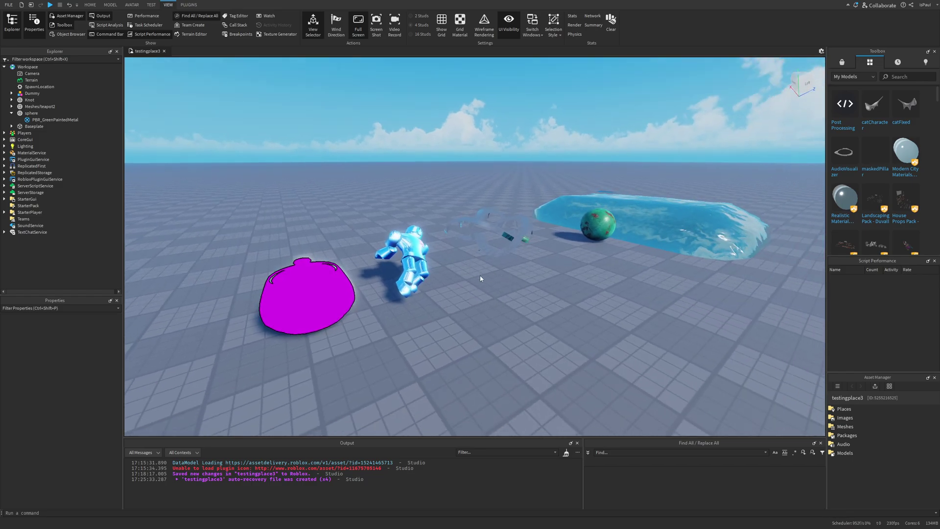
pyautogui.press('d')
pyautogui.moveTo(495, 294); pyautogui.dragTo(494, 295, button='right')
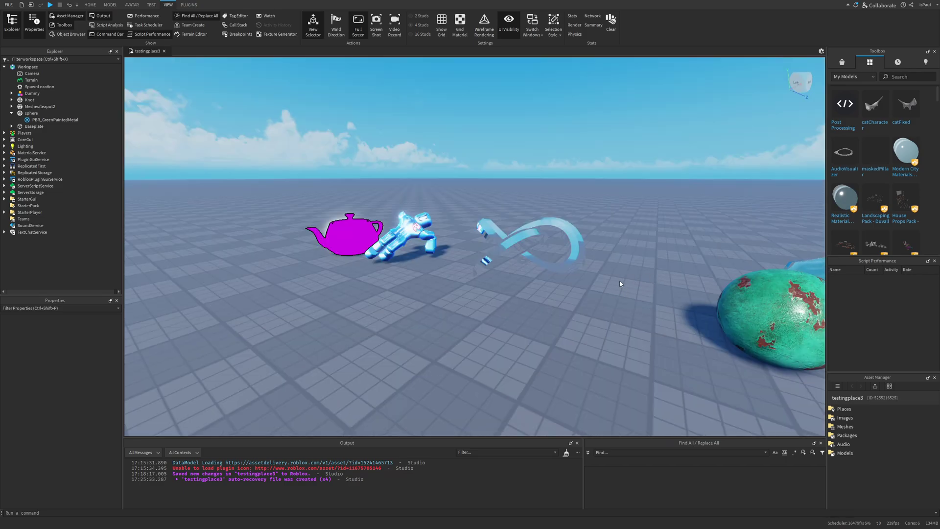
pyautogui.moveTo(639, 290); pyautogui.dragTo(639, 290, button='right')
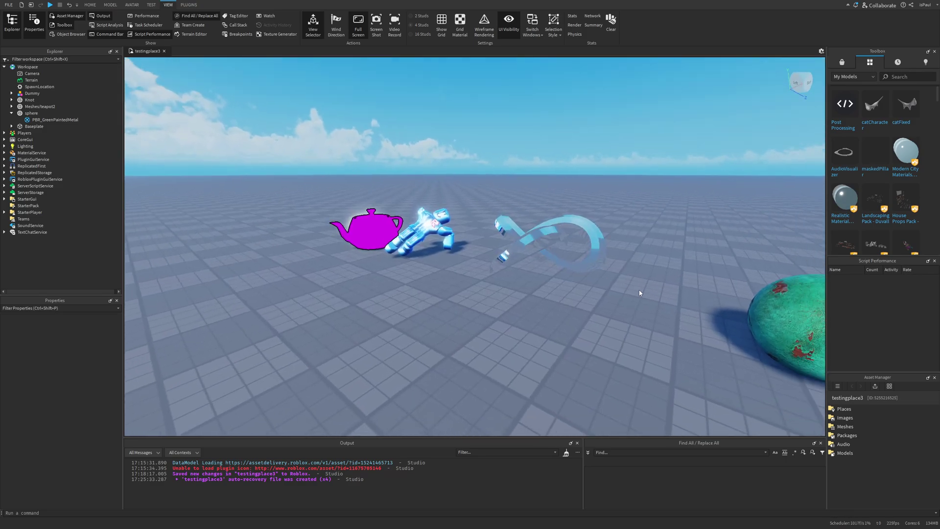
pyautogui.moveTo(698, 320); pyautogui.dragTo(698, 319, button='right')
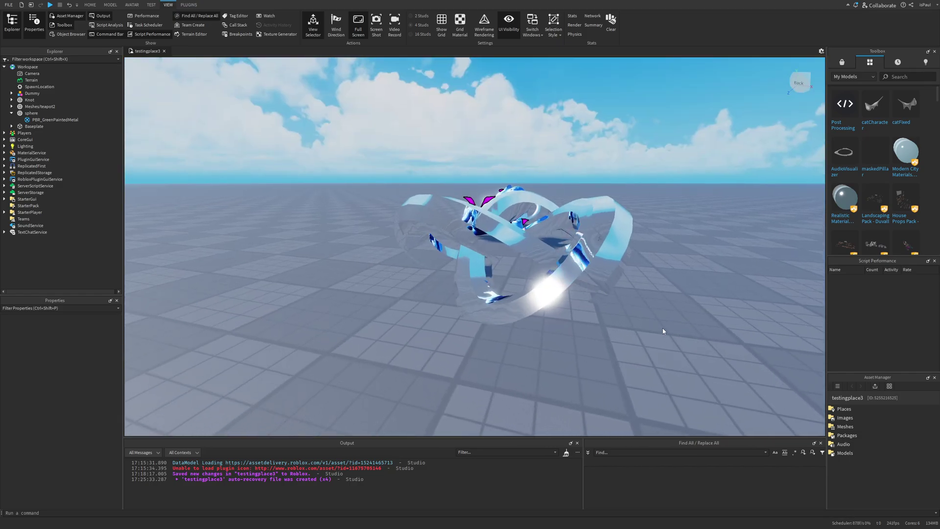
# Examine the glass knot up close with the dummy, the teapot and the sky behind it, and view it from the water side
pyautogui.moveTo(662, 328); pyautogui.dragTo(659, 322, button='right')
pyautogui.click(571, 291)
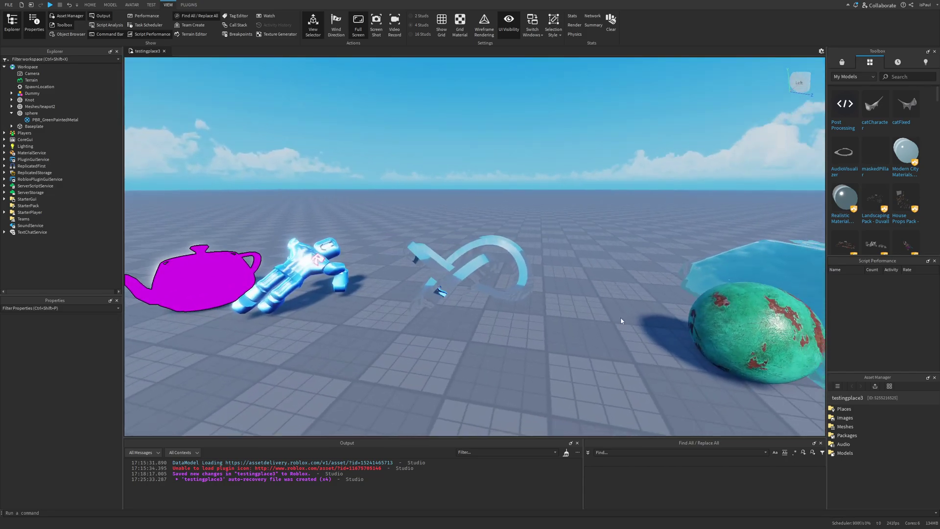
pyautogui.moveTo(621, 316); pyautogui.dragTo(592, 295, button='right')
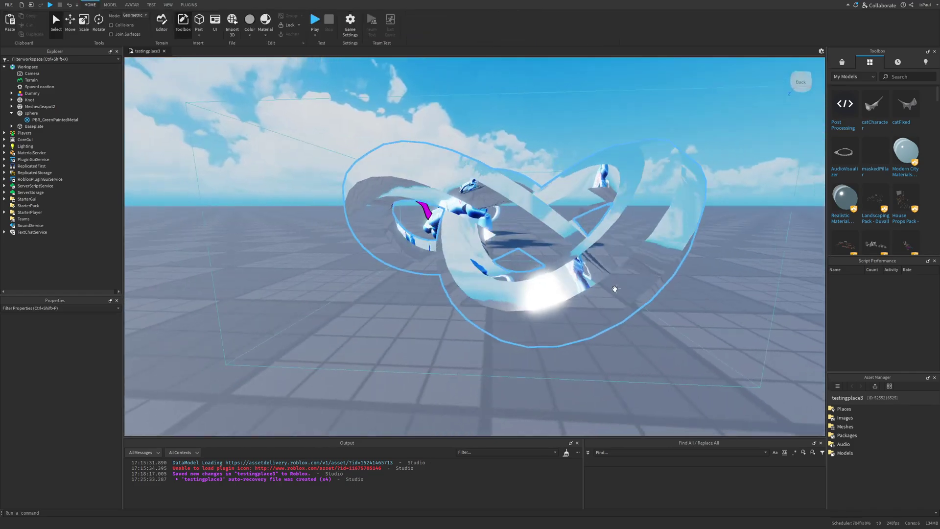
pyautogui.moveTo(615, 288); pyautogui.dragTo(610, 283, button='right')
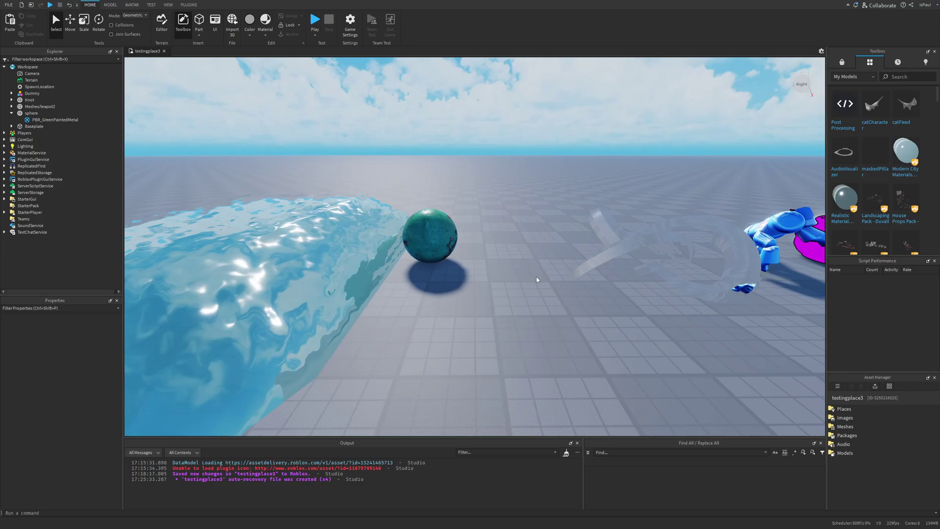
pyautogui.moveTo(537, 278); pyautogui.dragTo(619, 261, button='right')
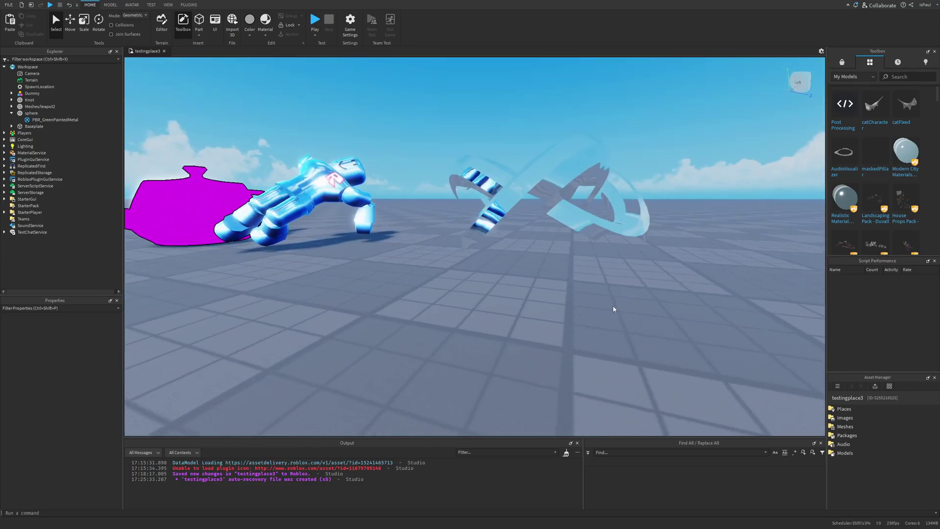
pyautogui.moveTo(613, 306); pyautogui.dragTo(611, 304, button='right')
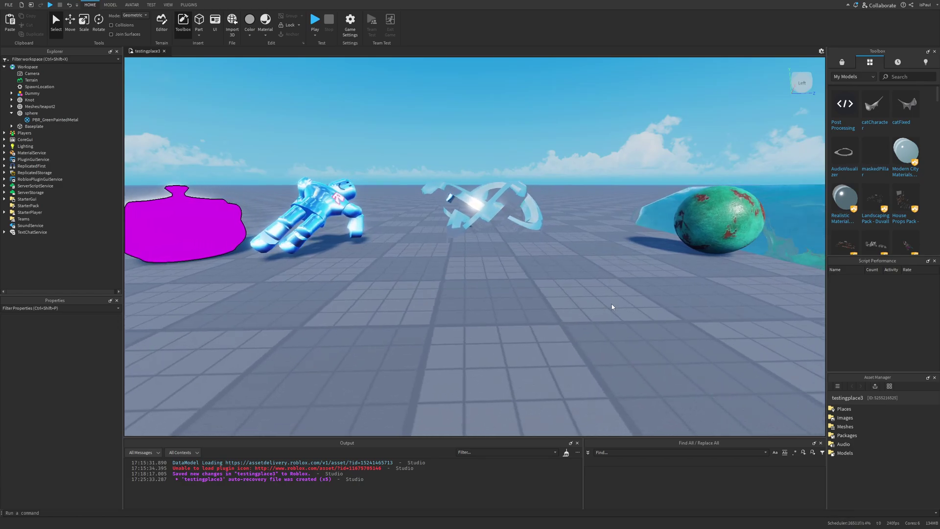
pyautogui.moveTo(612, 305); pyautogui.dragTo(597, 301, button='right')
pyautogui.moveTo(528, 272); pyautogui.dragTo(529, 270, button='right')
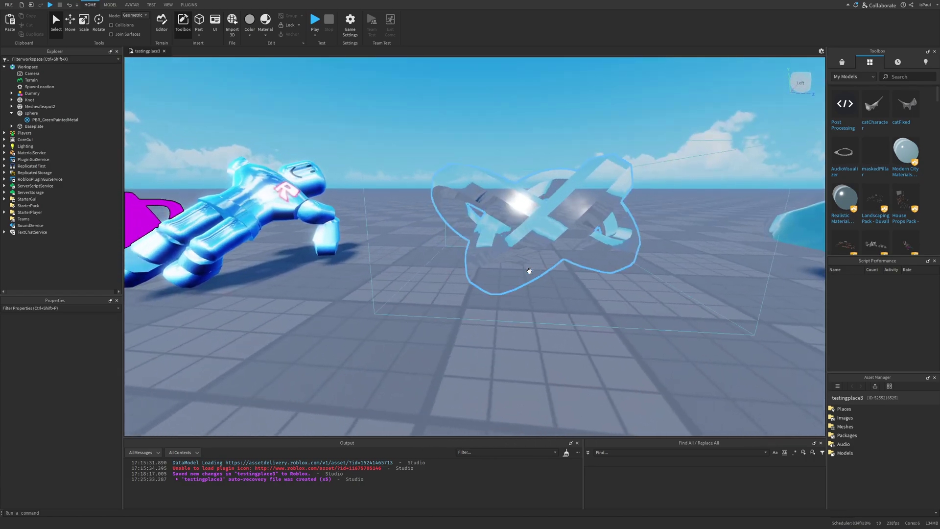
# Move the glass knot a short distance along the baseplate towards the green sphere
pyautogui.scroll(-6, 528, 271)
pyautogui.moveTo(541, 266); pyautogui.dragTo(567, 272)
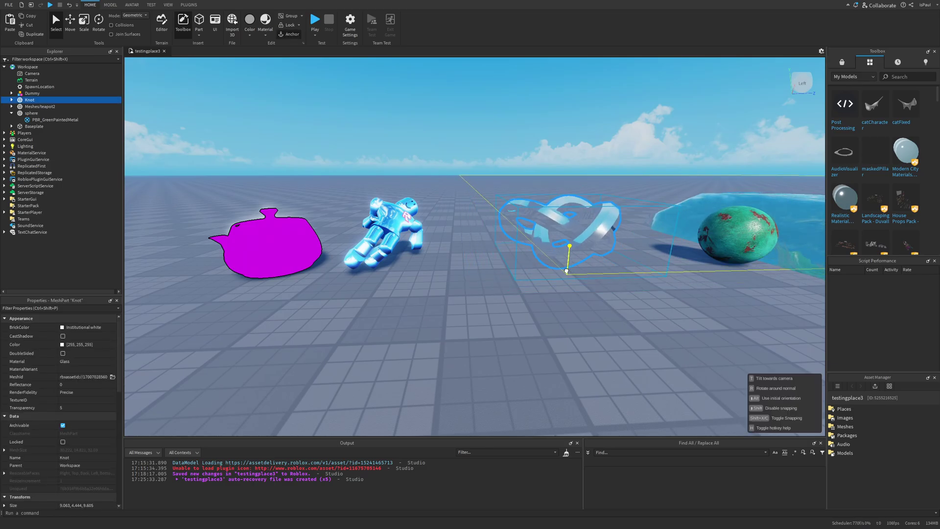
pyautogui.moveTo(630, 301); pyautogui.dragTo(664, 276, button='right')
# Start a playtest and take the character into the water terrain, jumping at its surface
pyautogui.press('F5')
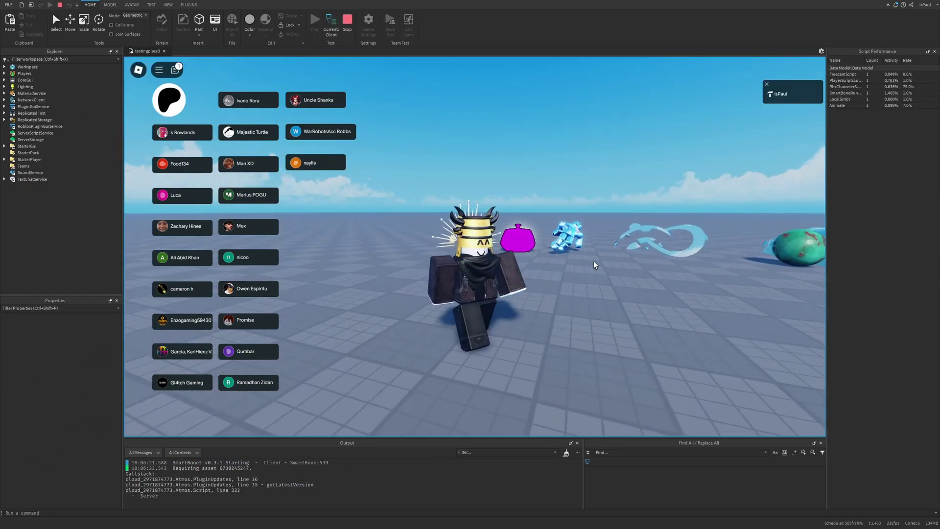
pyautogui.moveTo(580, 255); pyautogui.dragTo(588, 248, button='right')
pyautogui.press('space')
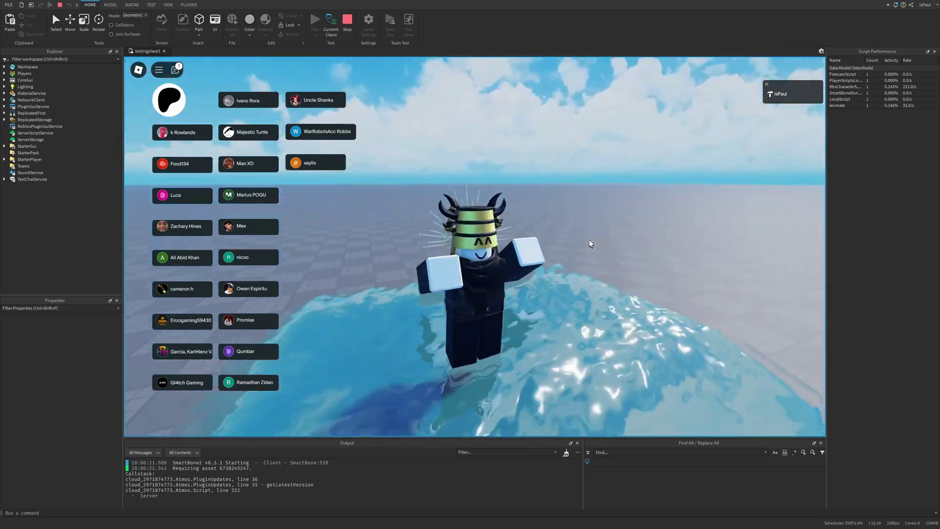